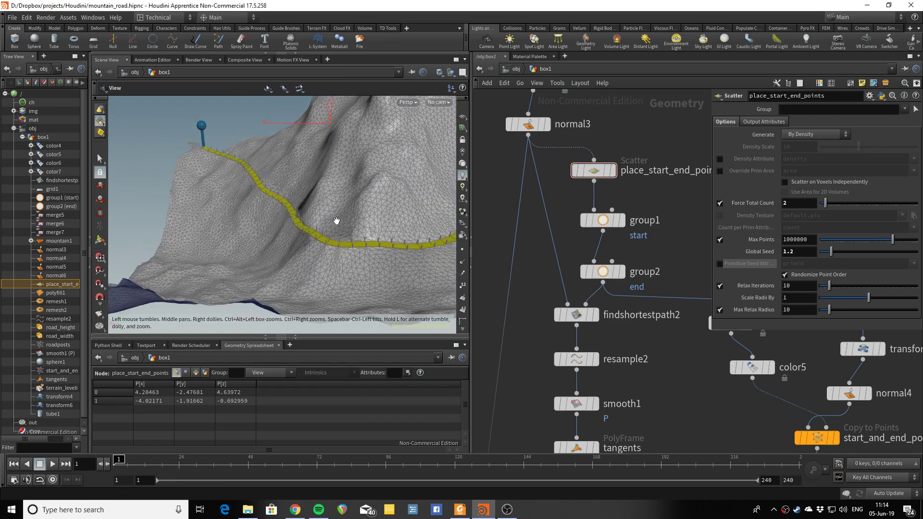
- Try Global Seeds 1.3 and 1.5 on place_start_end_points, orbiting to check the marker positions
{"action": "mouse_move", "coordinate": [302, 236]}
{"action": "left_mouse_down"}
{"action": "mouse_move", "coordinate": [259, 233]}
{"action": "mouse_move", "coordinate": [436, 206]}
{"action": "mouse_move", "coordinate": [306, 235]}
{"action": "mouse_move", "coordinate": [268, 231]}
{"action": "mouse_move", "coordinate": [330, 239]}
{"action": "mouse_move", "coordinate": [324, 247]}
{"action": "mouse_move", "coordinate": [294, 242]}
{"action": "left_mouse_up"}
{"action": "type", "text": "1.3"}
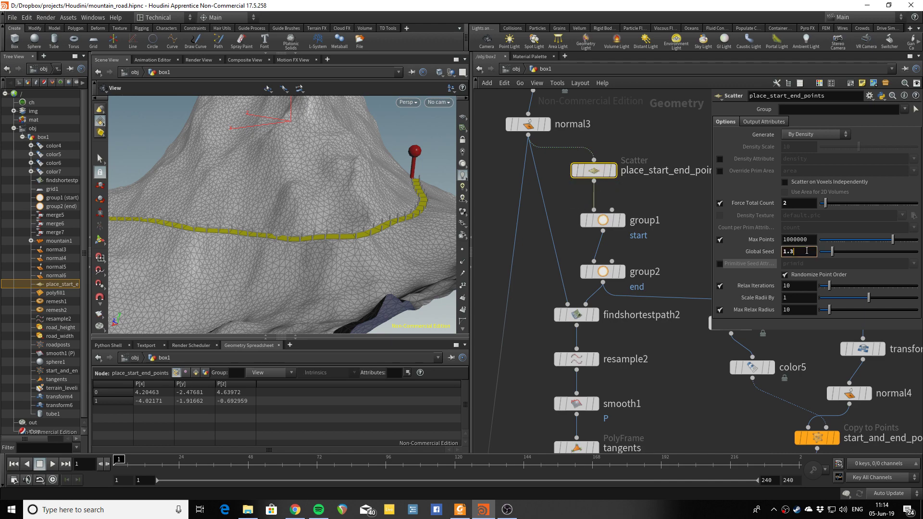
{"action": "key", "text": "Return"}
{"action": "mouse_move", "coordinate": [424, 240]}
{"action": "left_mouse_down"}
{"action": "mouse_move", "coordinate": [391, 208]}
{"action": "mouse_move", "coordinate": [281, 243]}
{"action": "mouse_move", "coordinate": [347, 224]}
{"action": "mouse_move", "coordinate": [319, 241]}
{"action": "mouse_move", "coordinate": [144, 220]}
{"action": "mouse_move", "coordinate": [332, 226]}
{"action": "left_mouse_up"}
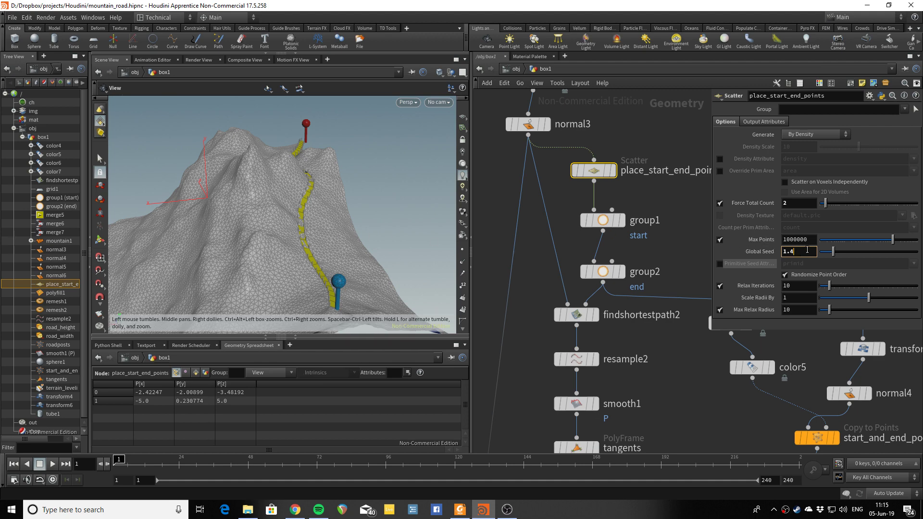
{"action": "key", "text": "BackSpace"}
{"action": "type", "text": "5"}
{"action": "key", "text": "Return"}
- Try seed 1.6, then zoom and pan along the yellow road to review the markers
{"action": "mouse_move", "coordinate": [343, 249]}
{"action": "left_mouse_down"}
{"action": "mouse_move", "coordinate": [283, 233]}
{"action": "mouse_move", "coordinate": [241, 258]}
{"action": "left_mouse_up"}
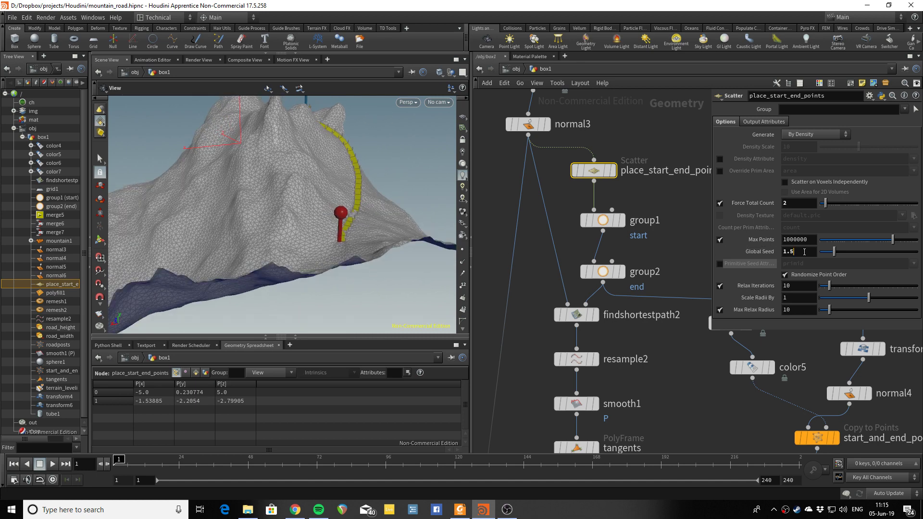
{"action": "key", "text": "Return"}
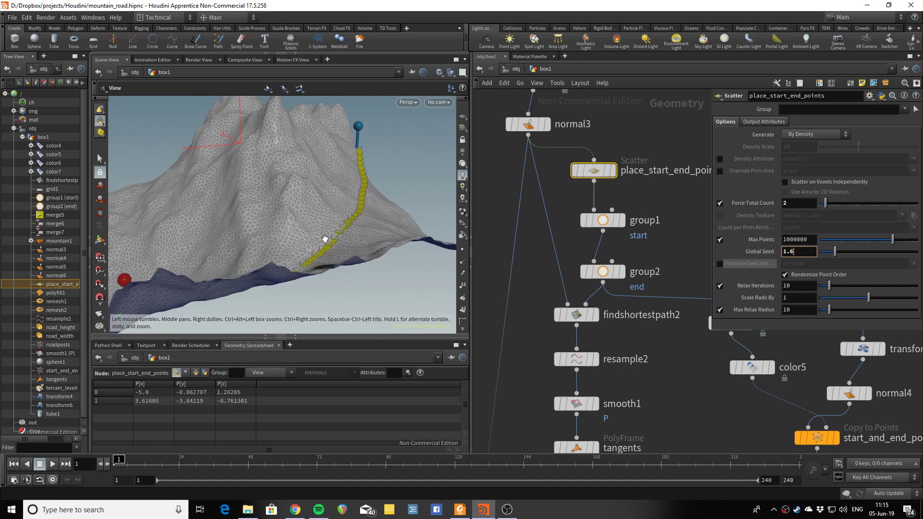
{"action": "mouse_move", "coordinate": [303, 243]}
{"action": "left_mouse_down"}
{"action": "mouse_move", "coordinate": [384, 250]}
{"action": "mouse_move", "coordinate": [320, 253]}
{"action": "left_mouse_up"}
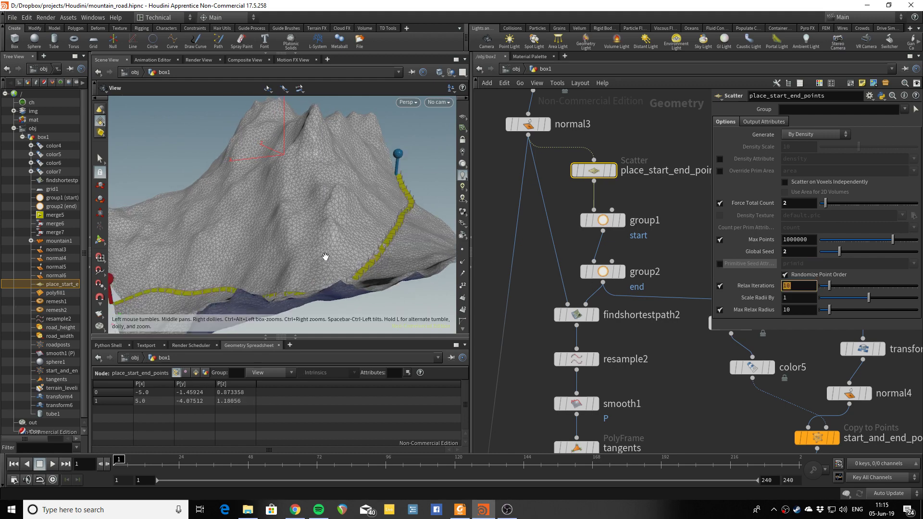
{"action": "scroll", "coordinate": [354, 268], "scroll_direction": "up", "scroll_amount": 5}
{"action": "scroll", "coordinate": [354, 268], "scroll_direction": "up", "scroll_amount": 2}
{"action": "mouse_move", "coordinate": [355, 268]}
{"action": "middle_mouse_down"}
{"action": "mouse_move", "coordinate": [339, 172]}
{"action": "mouse_move", "coordinate": [308, 192]}
{"action": "middle_mouse_up"}
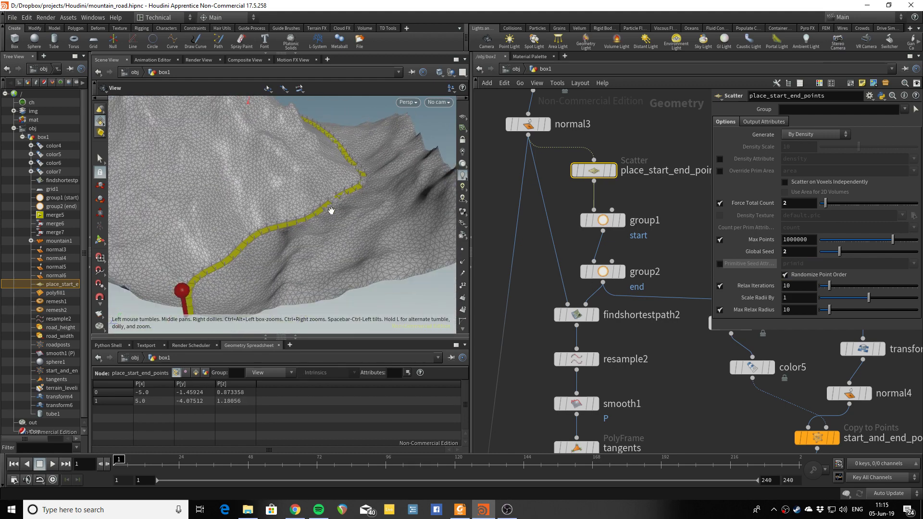
{"action": "mouse_move", "coordinate": [307, 193]}
{"action": "left_mouse_down"}
{"action": "mouse_move", "coordinate": [261, 213]}
{"action": "mouse_move", "coordinate": [172, 223]}
{"action": "mouse_move", "coordinate": [326, 232]}
{"action": "mouse_move", "coordinate": [351, 224]}
{"action": "mouse_move", "coordinate": [189, 222]}
{"action": "mouse_move", "coordinate": [330, 212]}
{"action": "mouse_move", "coordinate": [269, 202]}
{"action": "mouse_move", "coordinate": [289, 207]}
{"action": "left_mouse_up"}
- Try marker seeds 3, 5 and 6 and inspect where the endpoints land
{"action": "type", "text": "3"}
{"action": "key", "text": "Return"}
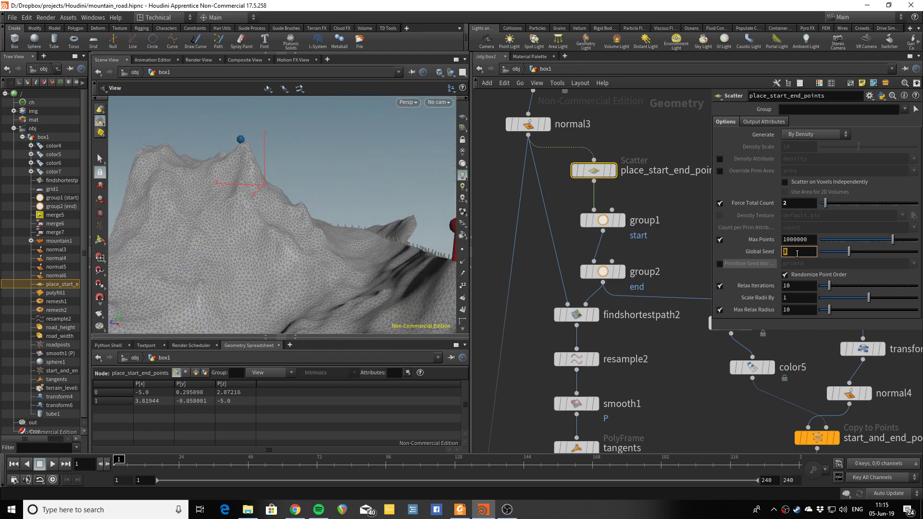
{"action": "type", "text": "5"}
{"action": "key", "text": "Return"}
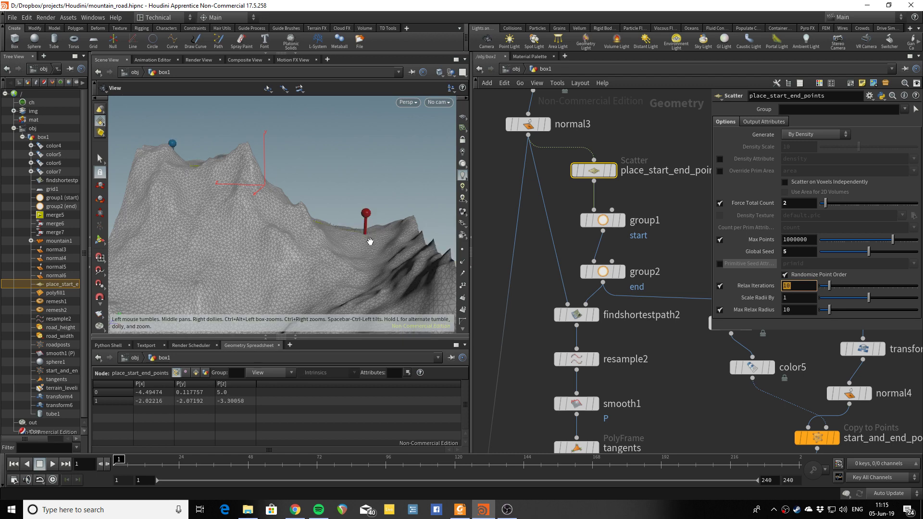
{"action": "mouse_move", "coordinate": [431, 250]}
{"action": "left_mouse_down"}
{"action": "mouse_move", "coordinate": [239, 267]}
{"action": "mouse_move", "coordinate": [260, 266]}
{"action": "left_mouse_up"}
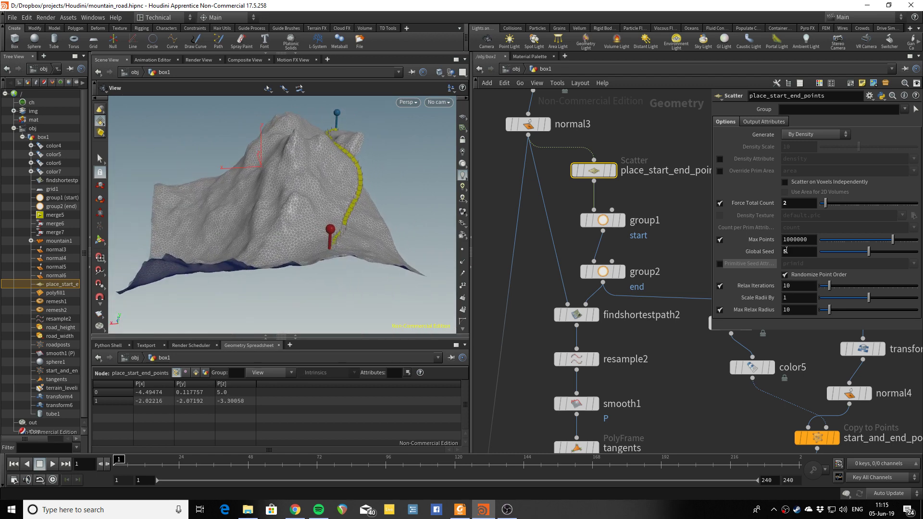
{"action": "type", "text": "6"}
{"action": "key", "text": "Tab"}
- Settle on Global Seed 2 and orbit to review the rerouted road
{"action": "mouse_move", "coordinate": [313, 222]}
{"action": "left_mouse_down"}
{"action": "mouse_move", "coordinate": [397, 213]}
{"action": "mouse_move", "coordinate": [353, 233]}
{"action": "left_mouse_up"}
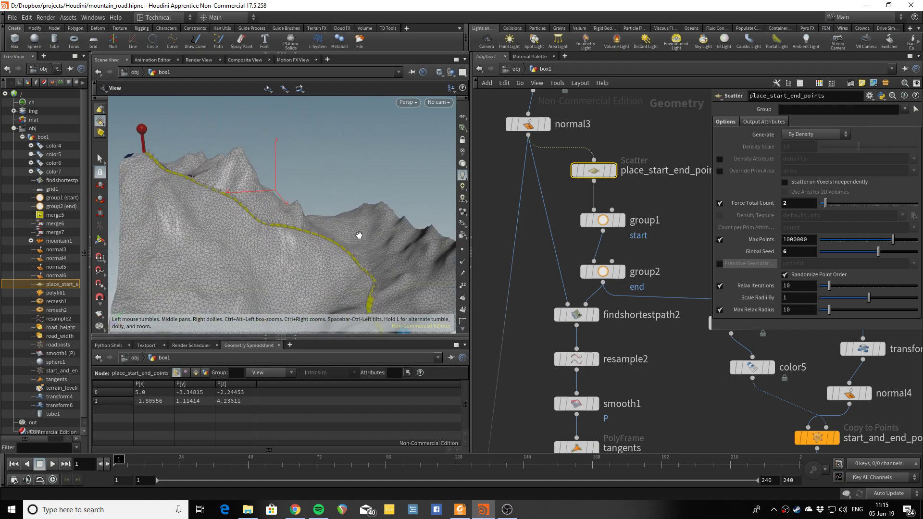
{"action": "type", "text": "2"}
{"action": "key", "text": "Tab"}
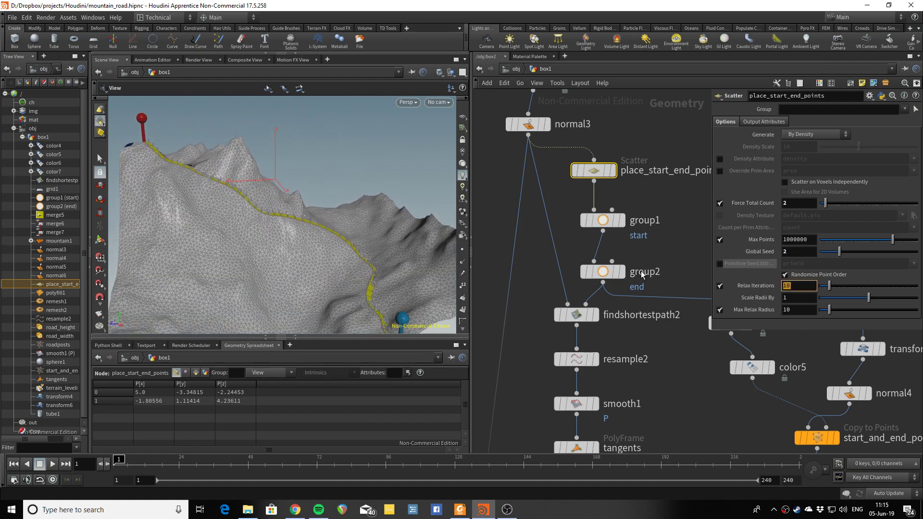
{"action": "mouse_move", "coordinate": [428, 253]}
{"action": "left_mouse_down"}
{"action": "mouse_move", "coordinate": [297, 277]}
{"action": "mouse_move", "coordinate": [256, 262]}
{"action": "mouse_move", "coordinate": [202, 262]}
{"action": "mouse_move", "coordinate": [353, 260]}
{"action": "mouse_move", "coordinate": [269, 264]}
{"action": "left_mouse_up"}
- Display the bare mountain terrain, then only the scattered start and end points
{"action": "scroll", "coordinate": [559, 170], "scroll_direction": "down", "scroll_amount": 3}
{"action": "scroll", "coordinate": [610, 267], "scroll_direction": "up", "scroll_amount": 2}
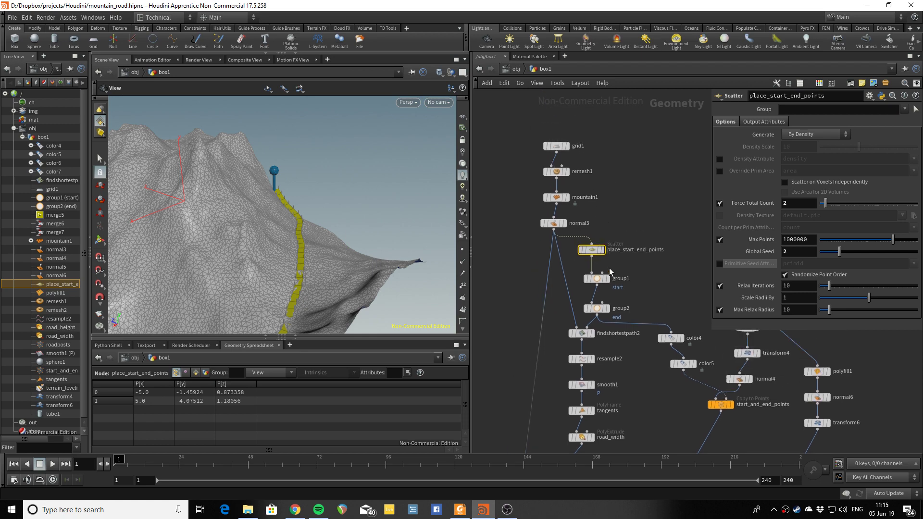
{"action": "scroll", "coordinate": [607, 191], "scroll_direction": "up", "scroll_amount": 2}
{"action": "left_click", "coordinate": [535, 127]}
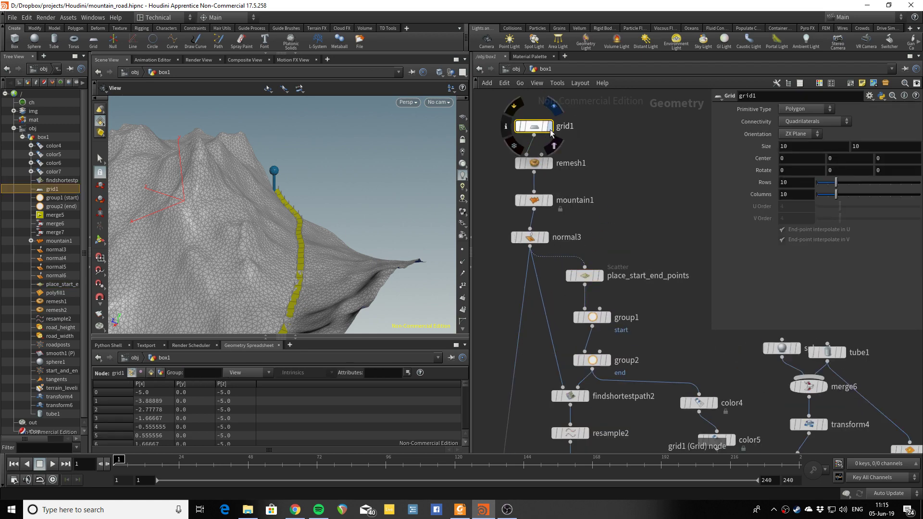
{"action": "left_click", "coordinate": [550, 201]}
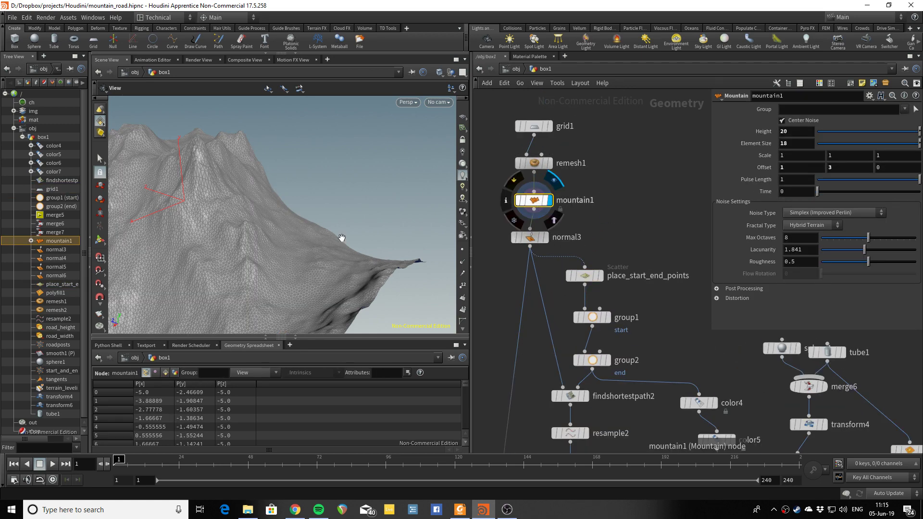
{"action": "mouse_move", "coordinate": [342, 237]}
{"action": "left_mouse_down"}
{"action": "mouse_move", "coordinate": [367, 173]}
{"action": "mouse_move", "coordinate": [342, 208]}
{"action": "mouse_move", "coordinate": [459, 224]}
{"action": "left_mouse_up"}
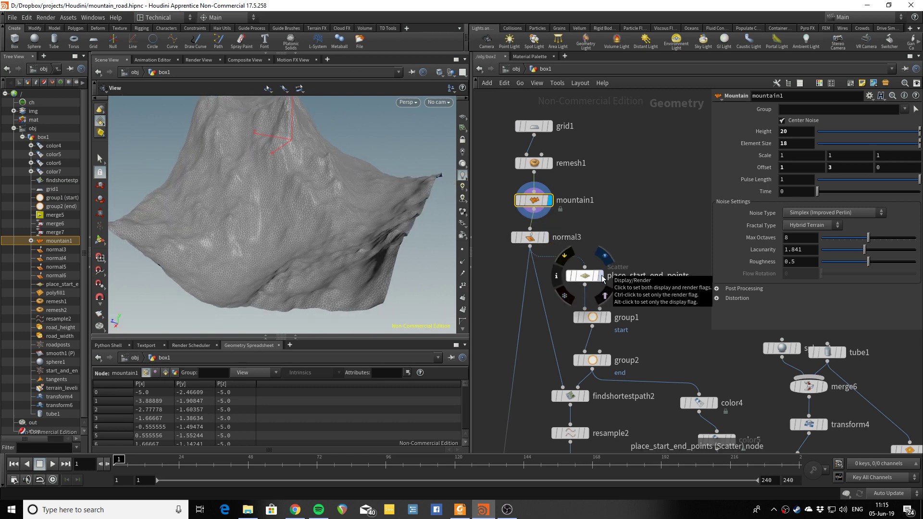
{"action": "left_click", "coordinate": [605, 255]}
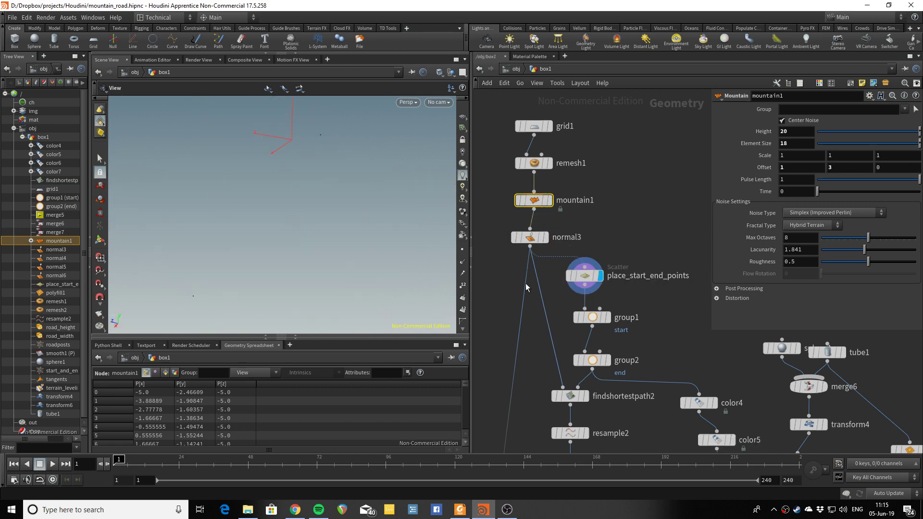
- Display findshortestpath2 alone with mountain1 templated as wireframe, and show its parameters
{"action": "middle_click_drag", "start_coordinate": [699, 356], "coordinate": [562, 229]}
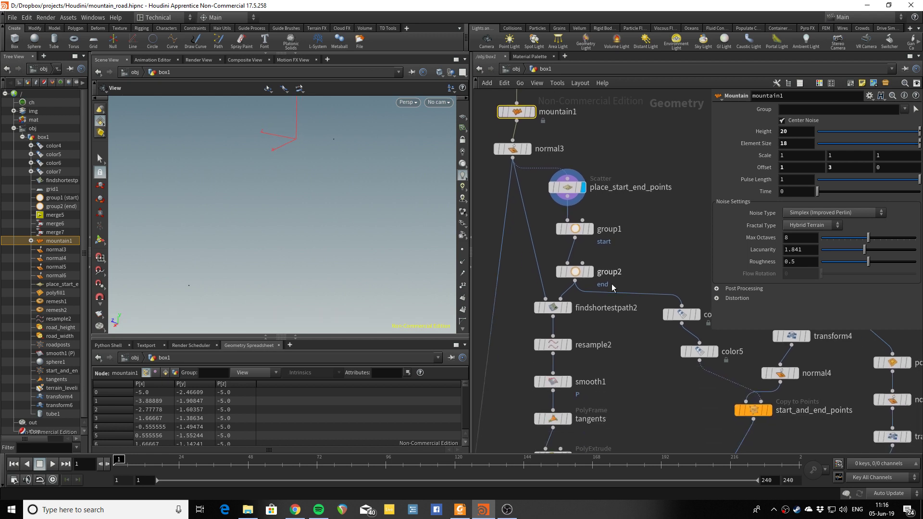
{"action": "left_click", "coordinate": [552, 224]}
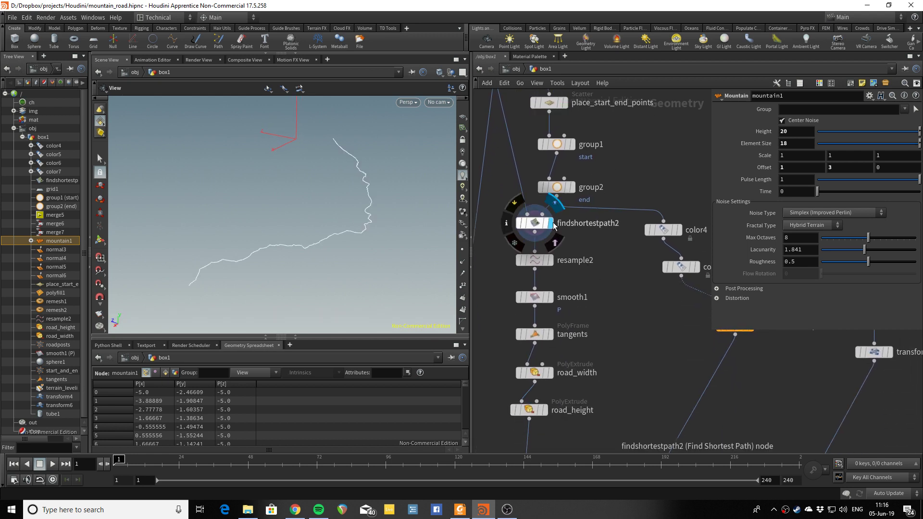
{"action": "middle_click_drag", "start_coordinate": [498, 197], "coordinate": [507, 311]}
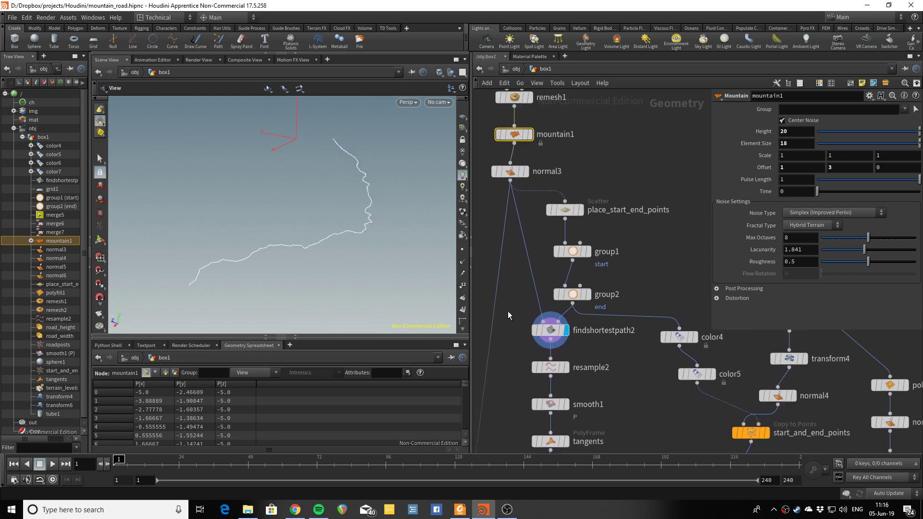
{"action": "left_click", "coordinate": [525, 137]}
{"action": "mouse_move", "coordinate": [292, 251]}
{"action": "left_mouse_down"}
{"action": "mouse_move", "coordinate": [288, 223]}
{"action": "mouse_move", "coordinate": [313, 226]}
{"action": "mouse_move", "coordinate": [206, 251]}
{"action": "left_mouse_up"}
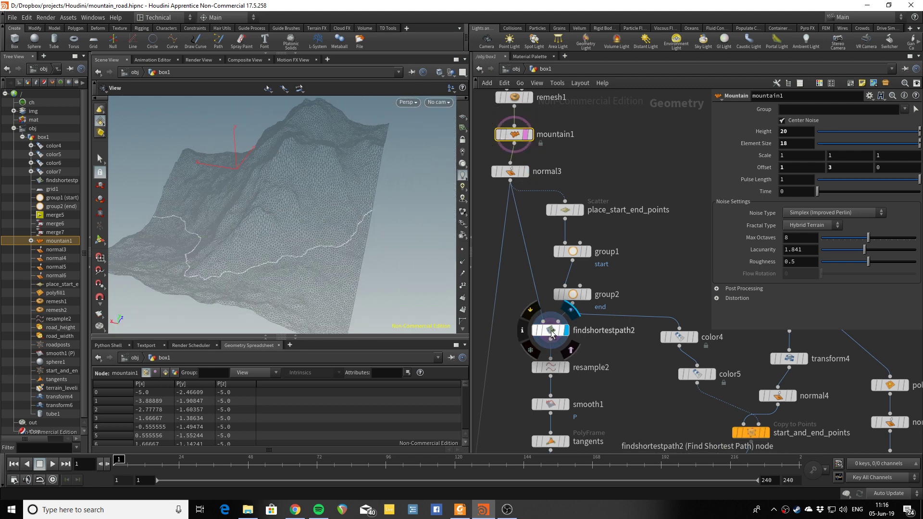
{"action": "left_click", "coordinate": [558, 329]}
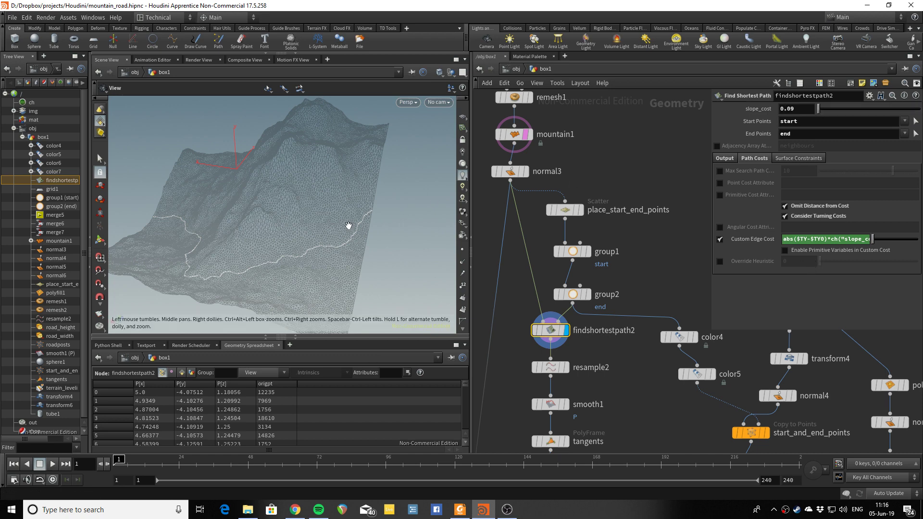
- Drop findshortestpath2's slope_cost to 0, then set it to .1
{"action": "left_click_drag", "start_coordinate": [351, 225], "coordinate": [315, 225]}
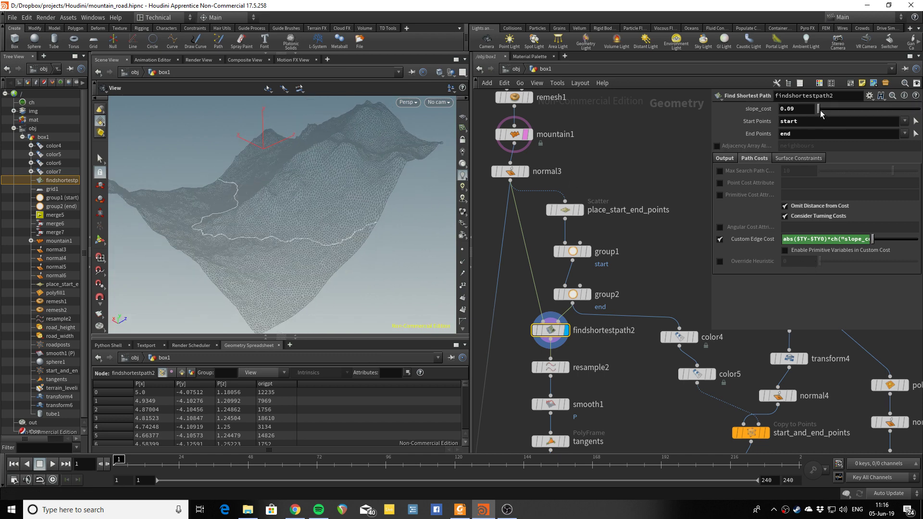
{"action": "left_click_drag", "start_coordinate": [815, 114], "coordinate": [814, 114]}
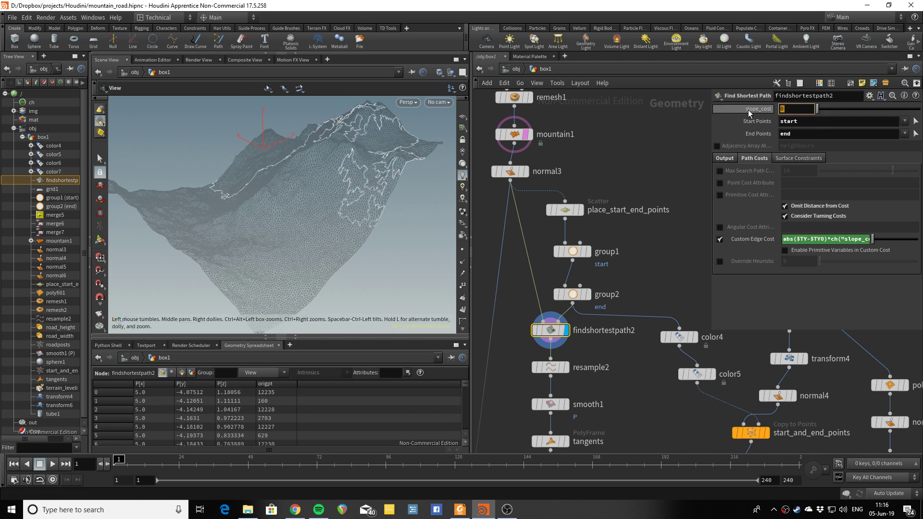
{"action": "type", "text": ".1"}
{"action": "key", "text": "Return"}
{"action": "mouse_move", "coordinate": [357, 206]}
{"action": "left_mouse_down"}
{"action": "mouse_move", "coordinate": [291, 234]}
{"action": "mouse_move", "coordinate": [298, 215]}
{"action": "left_mouse_up"}
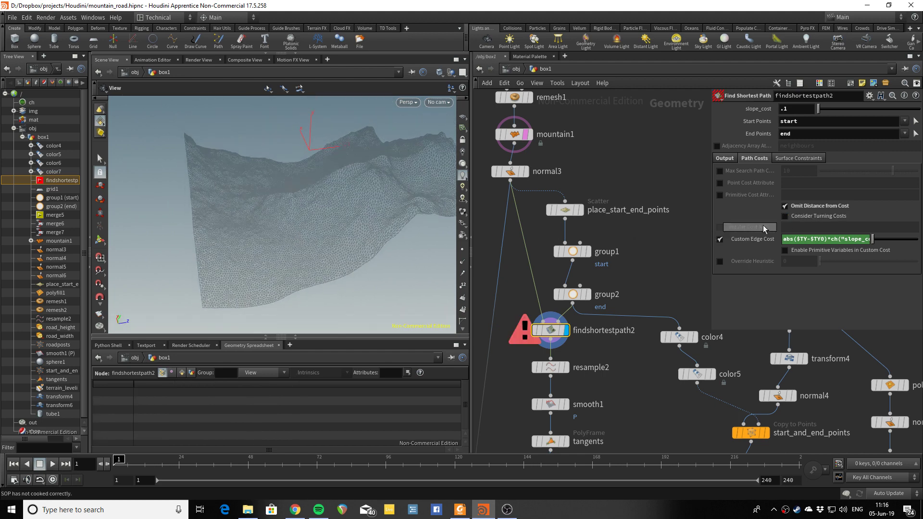
- Toggle Omit Distance from Cost and Custom Edge Cost off and on, comparing the path
{"action": "left_click", "coordinate": [802, 208]}
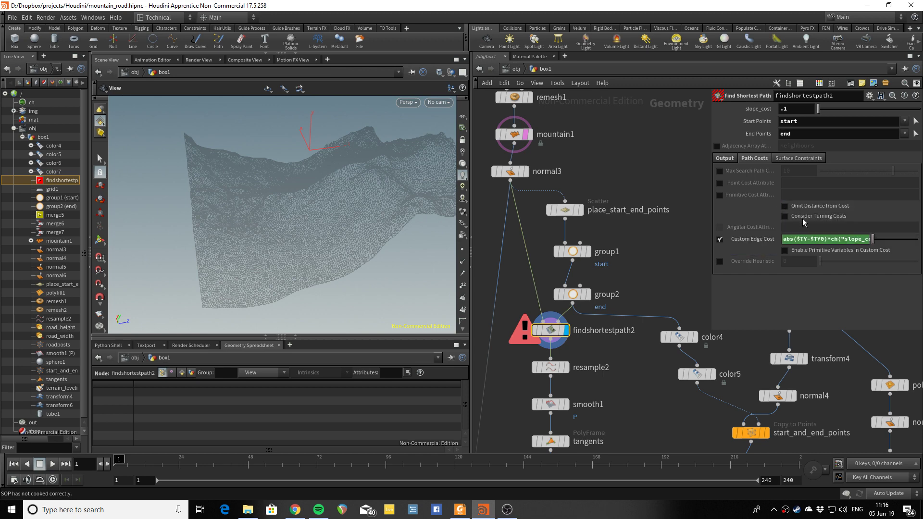
{"action": "left_click", "coordinate": [719, 239]}
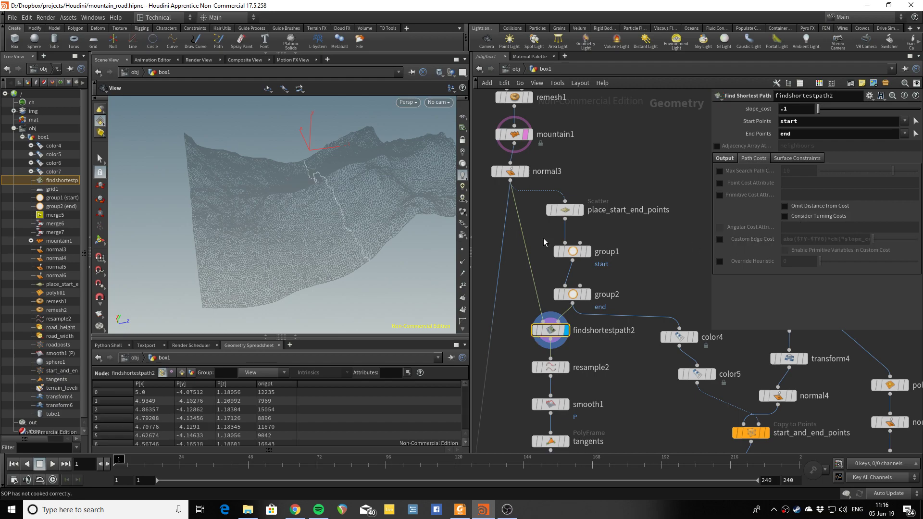
{"action": "scroll", "coordinate": [355, 243], "scroll_direction": "up", "scroll_amount": 3}
{"action": "mouse_move", "coordinate": [350, 237]}
{"action": "left_mouse_down"}
{"action": "mouse_move", "coordinate": [463, 178]}
{"action": "mouse_move", "coordinate": [241, 264]}
{"action": "left_mouse_up"}
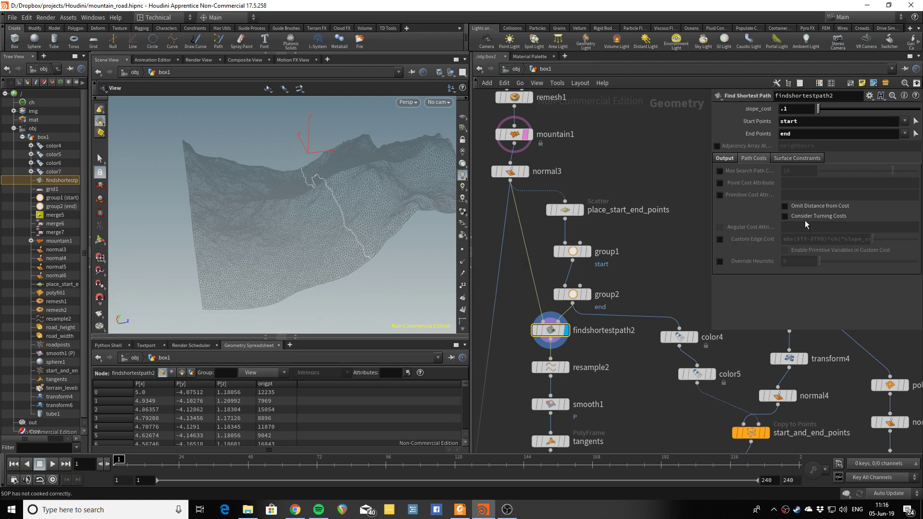
{"action": "left_click", "coordinate": [721, 240]}
{"action": "left_click", "coordinate": [793, 209]}
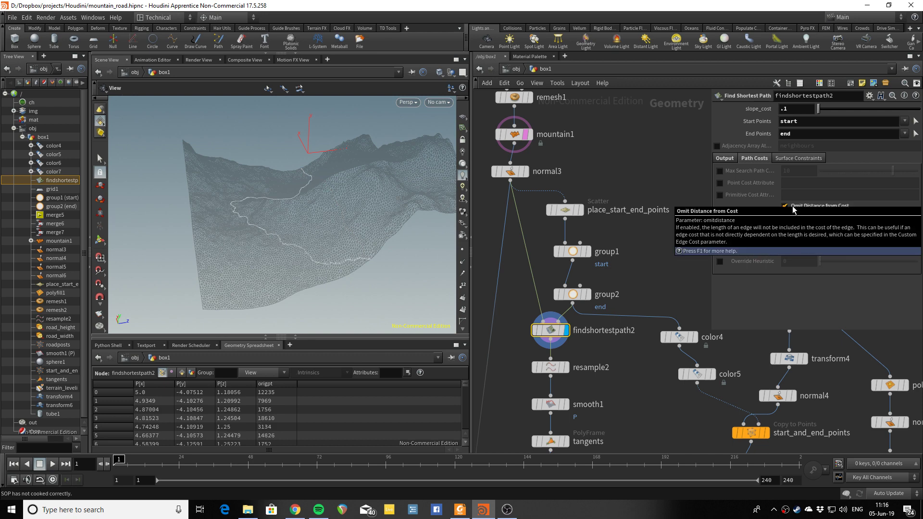
{"action": "left_click", "coordinate": [794, 210]}
{"action": "left_click_drag", "start_coordinate": [335, 229], "coordinate": [305, 205], "text": "alt"}
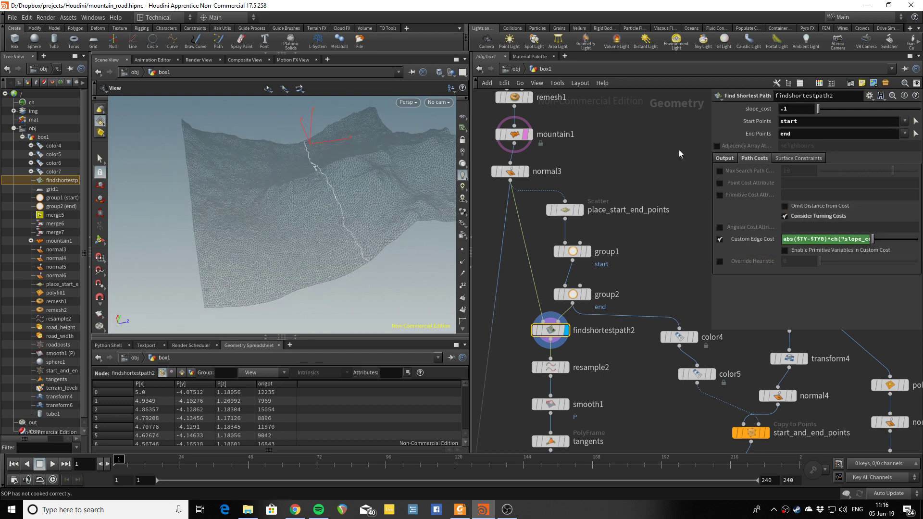
- Raise slope_cost through 1 and 3, tumbling the terrain to compare the winding route
{"action": "key", "text": "BackSpace"}
{"action": "key", "text": "BackSpace"}
{"action": "type", "text": "1"}
{"action": "key", "text": "Tab"}
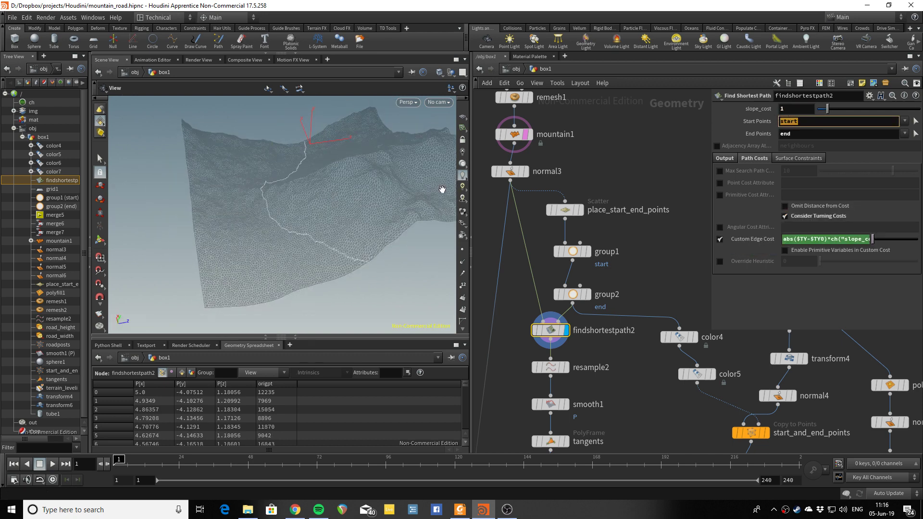
{"action": "left_click_drag", "start_coordinate": [442, 189], "coordinate": [433, 186], "text": "alt"}
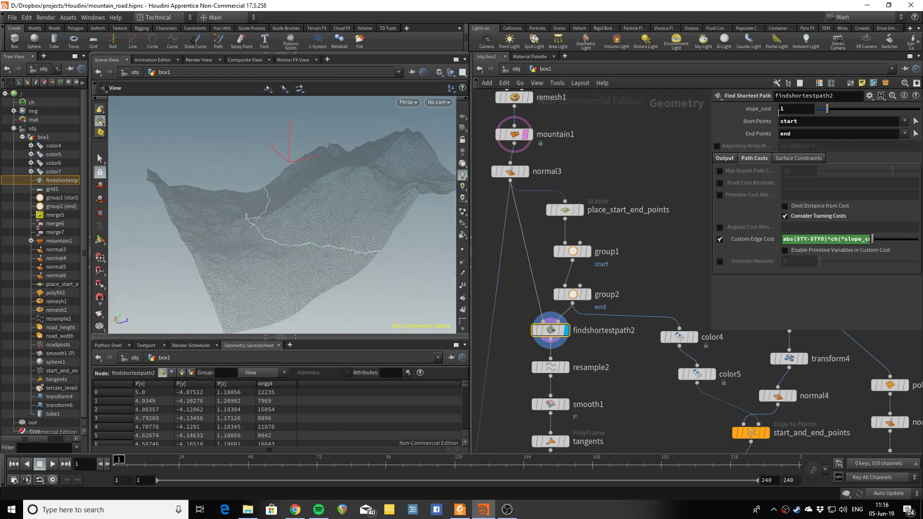
{"action": "left_click", "coordinate": [797, 109]}
{"action": "type", "text": "3"}
{"action": "key", "text": "Tab"}
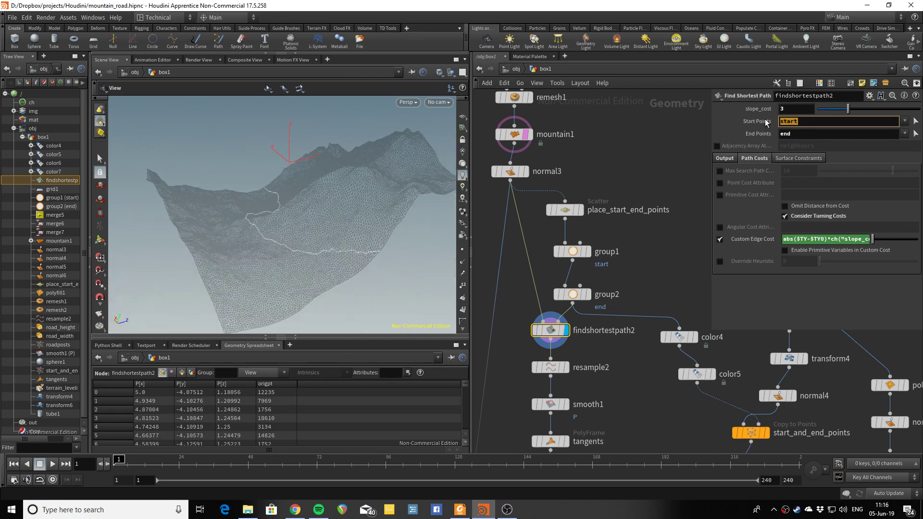
{"action": "mouse_move", "coordinate": [334, 203]}
{"action": "left_mouse_down", "text": "alt"}
{"action": "mouse_move", "coordinate": [458, 186]}
{"action": "mouse_move", "coordinate": [371, 200]}
{"action": "left_mouse_up", "text": "alt"}
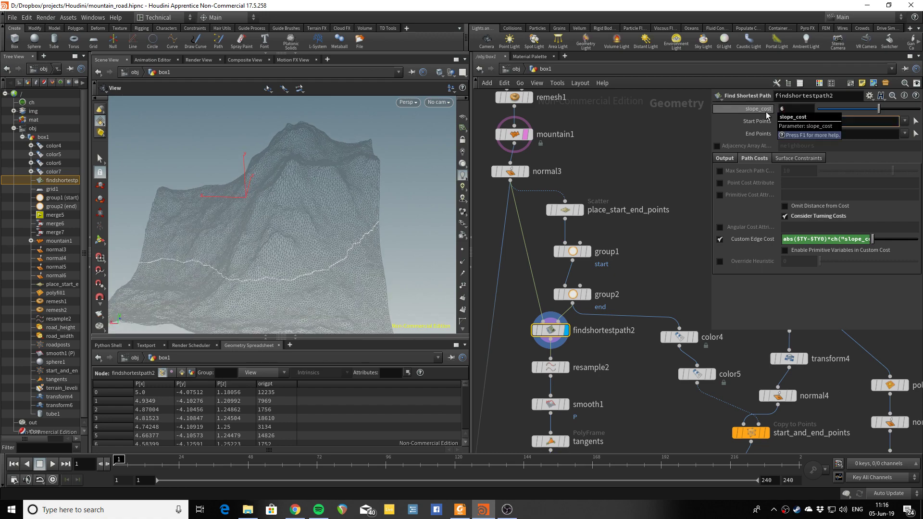
{"action": "left_click_drag", "start_coordinate": [269, 221], "coordinate": [336, 216], "text": "alt"}
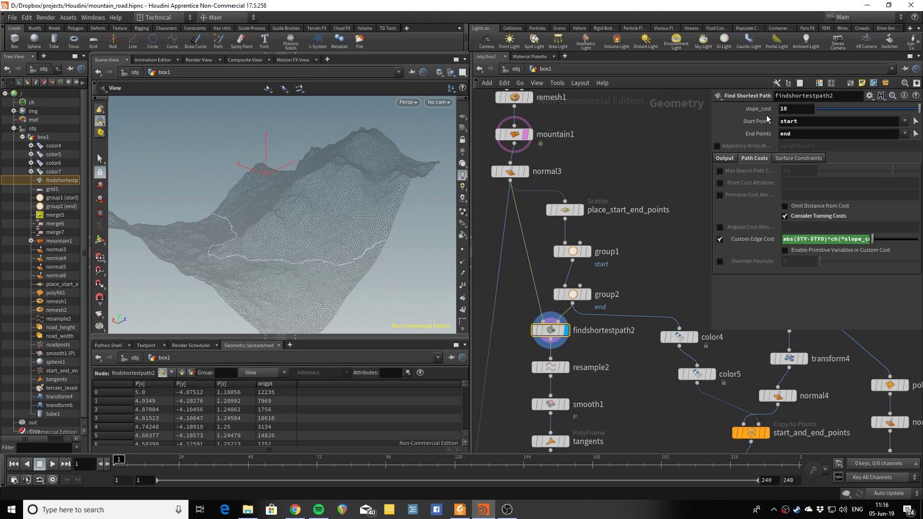
{"action": "left_click_drag", "start_coordinate": [467, 251], "coordinate": [309, 257], "text": "alt"}
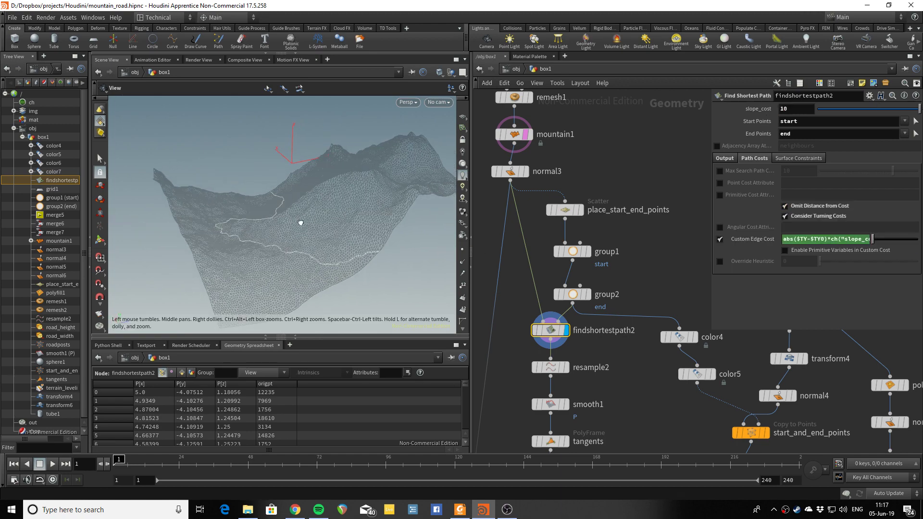
{"action": "mouse_move", "coordinate": [298, 220]}
{"action": "left_mouse_down"}
{"action": "mouse_move", "coordinate": [381, 206]}
{"action": "mouse_move", "coordinate": [337, 212]}
{"action": "mouse_move", "coordinate": [363, 231]}
{"action": "mouse_move", "coordinate": [336, 222]}
{"action": "left_mouse_up"}
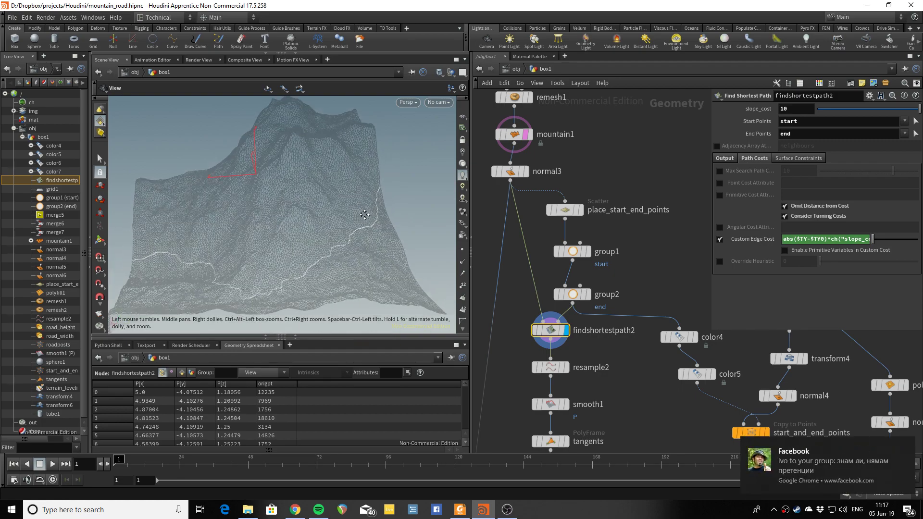
{"action": "left_click_drag", "start_coordinate": [324, 288], "coordinate": [320, 258]}
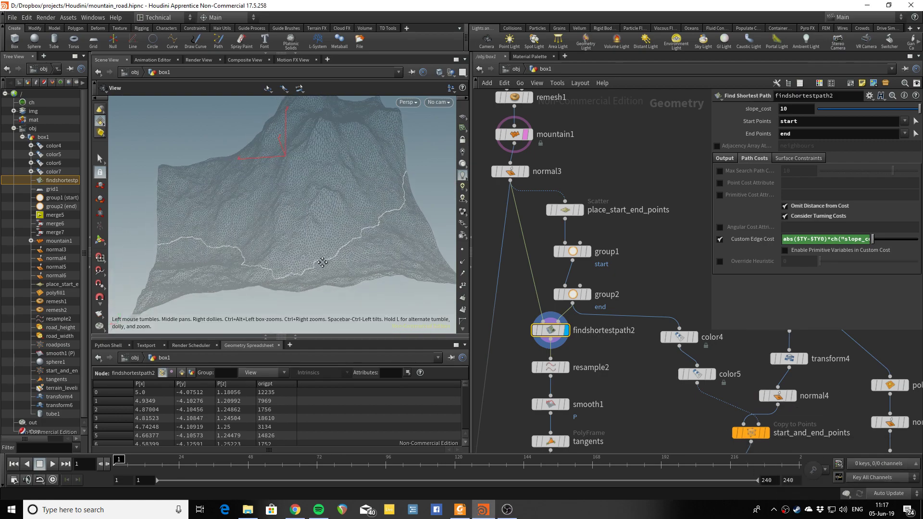
- Preview the resampled path, smoothed path and tangents frame nodes in the viewport
{"action": "middle_click_drag", "start_coordinate": [607, 362], "coordinate": [610, 273]}
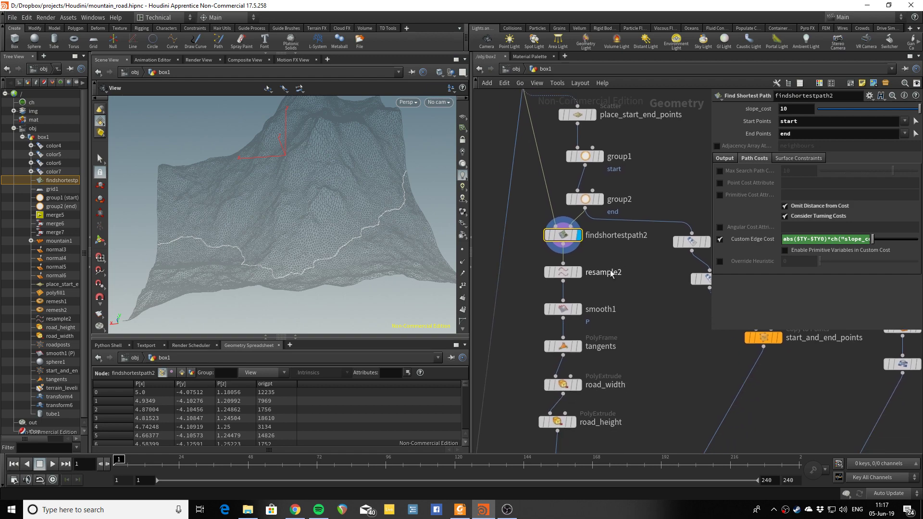
{"action": "left_click", "coordinate": [579, 272]}
{"action": "mouse_move", "coordinate": [315, 274]}
{"action": "left_mouse_down"}
{"action": "mouse_move", "coordinate": [344, 289]}
{"action": "mouse_move", "coordinate": [346, 260]}
{"action": "left_mouse_up"}
{"action": "left_click", "coordinate": [582, 310]}
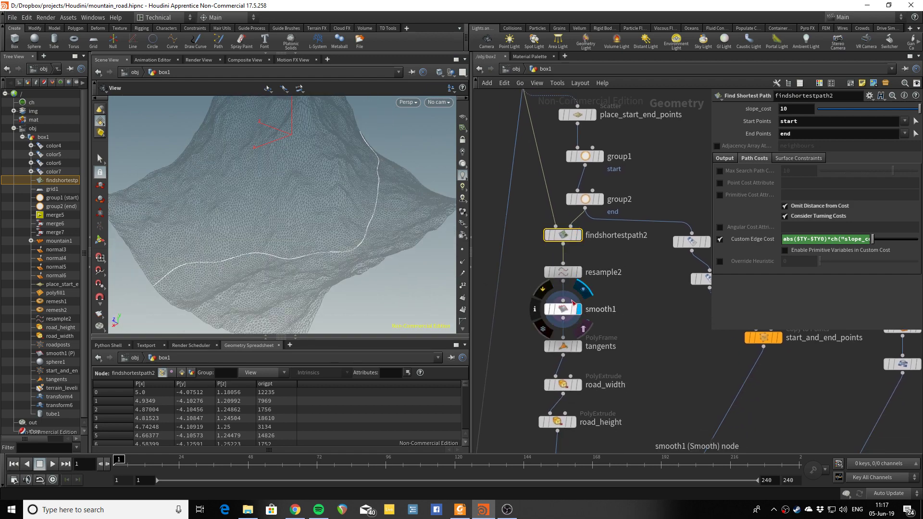
{"action": "left_click", "coordinate": [563, 346]}
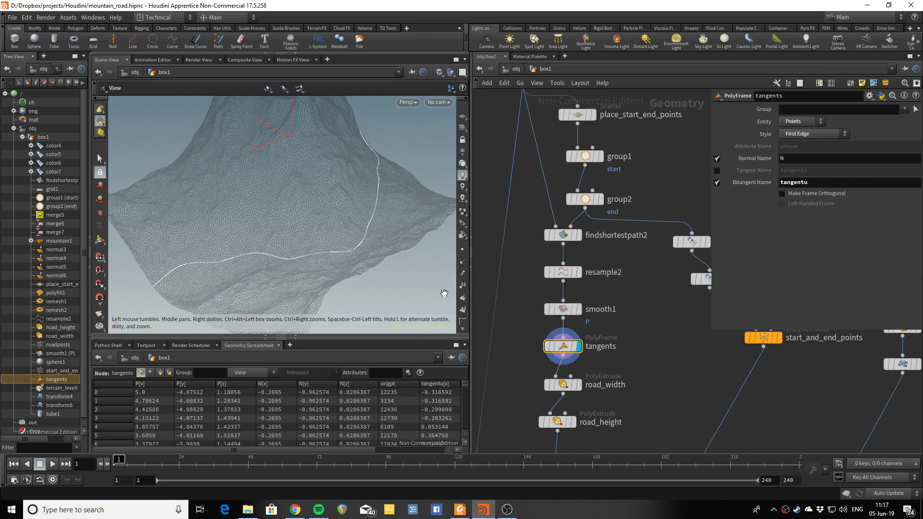
{"action": "scroll", "coordinate": [463, 290], "scroll_direction": "down", "scroll_amount": 5}
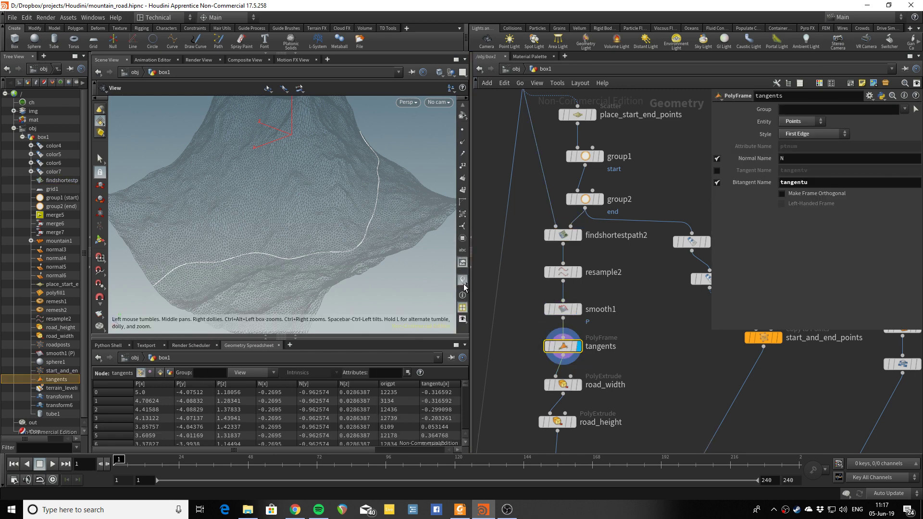
{"action": "scroll", "coordinate": [336, 262], "scroll_direction": "up", "scroll_amount": 2}
{"action": "scroll", "coordinate": [349, 267], "scroll_direction": "up", "scroll_amount": 2}
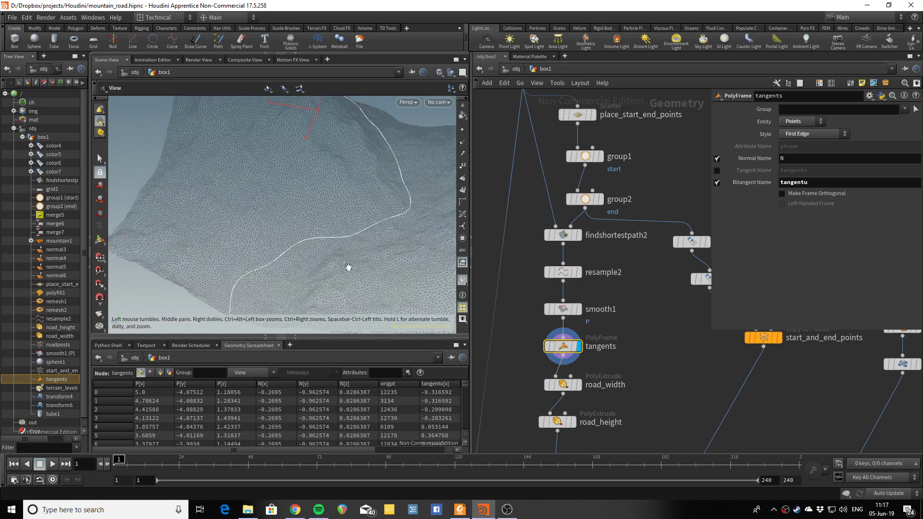
{"action": "scroll", "coordinate": [335, 258], "scroll_direction": "up", "scroll_amount": 2}
{"action": "left_click_drag", "start_coordinate": [344, 268], "coordinate": [251, 259]}
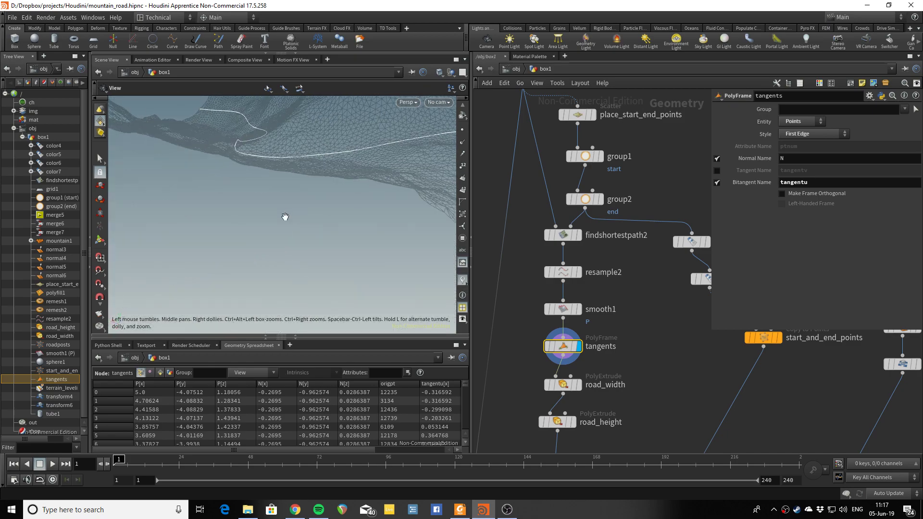
{"action": "left_click_drag", "start_coordinate": [287, 217], "coordinate": [420, 290]}
- Preview the road_width and then road_height extrusions of the road strip
{"action": "middle_click_drag", "start_coordinate": [624, 381], "coordinate": [635, 285]}
{"action": "left_click", "coordinate": [589, 289]}
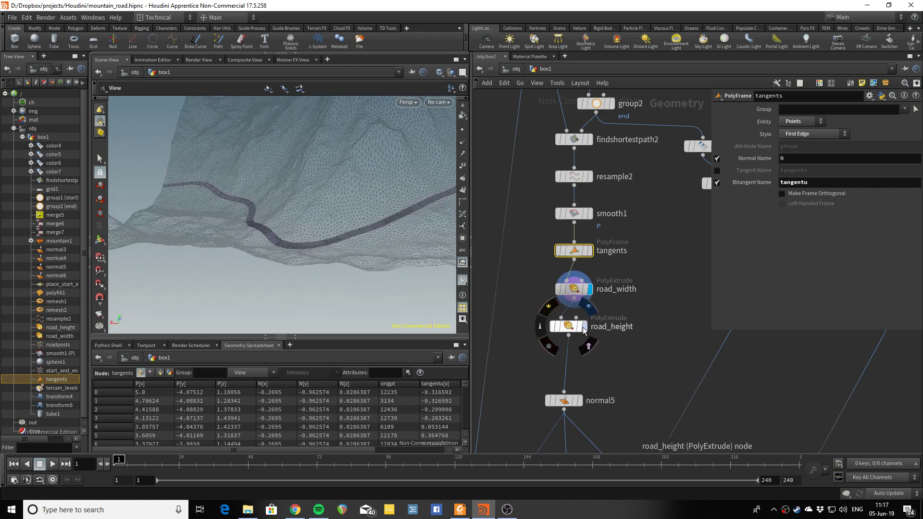
{"action": "left_click", "coordinate": [583, 327]}
{"action": "mouse_move", "coordinate": [343, 284]}
{"action": "left_mouse_down"}
{"action": "mouse_move", "coordinate": [308, 260]}
{"action": "mouse_move", "coordinate": [298, 288]}
{"action": "left_mouse_up"}
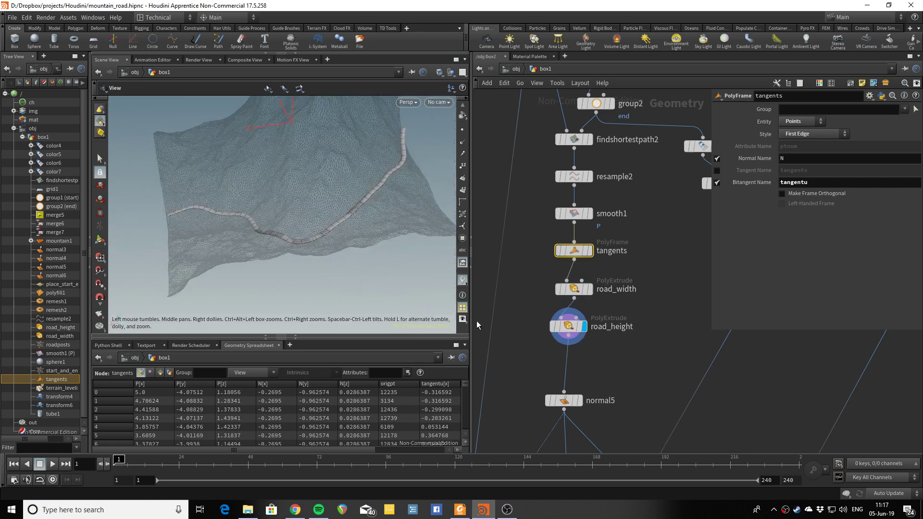
{"action": "mouse_move", "coordinate": [596, 437]}
{"action": "middle_mouse_down"}
{"action": "mouse_move", "coordinate": [622, 339]}
{"action": "mouse_move", "coordinate": [674, 235]}
{"action": "middle_mouse_up"}
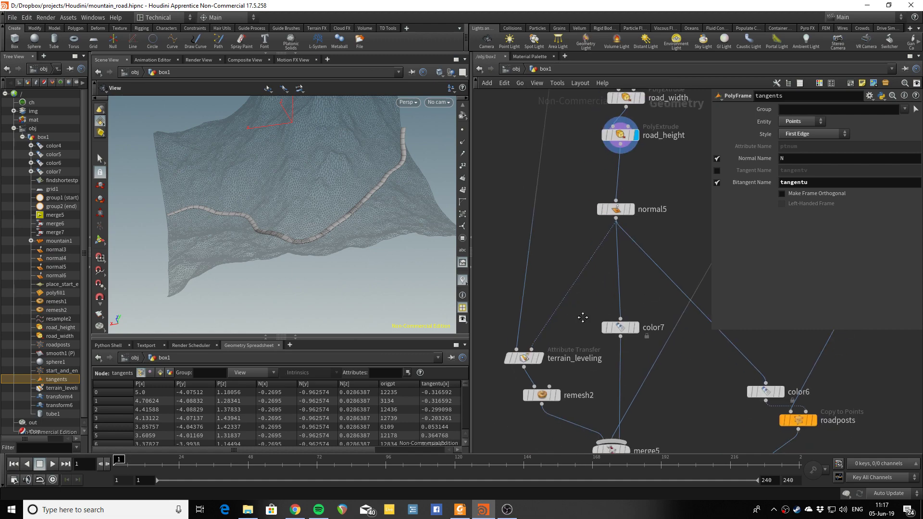
{"action": "scroll", "coordinate": [560, 293], "scroll_direction": "up", "scroll_amount": 5}
- Display terrain_leveling, inspect the mountain ridges up close, and show the node's settings
{"action": "left_click", "coordinate": [567, 293]}
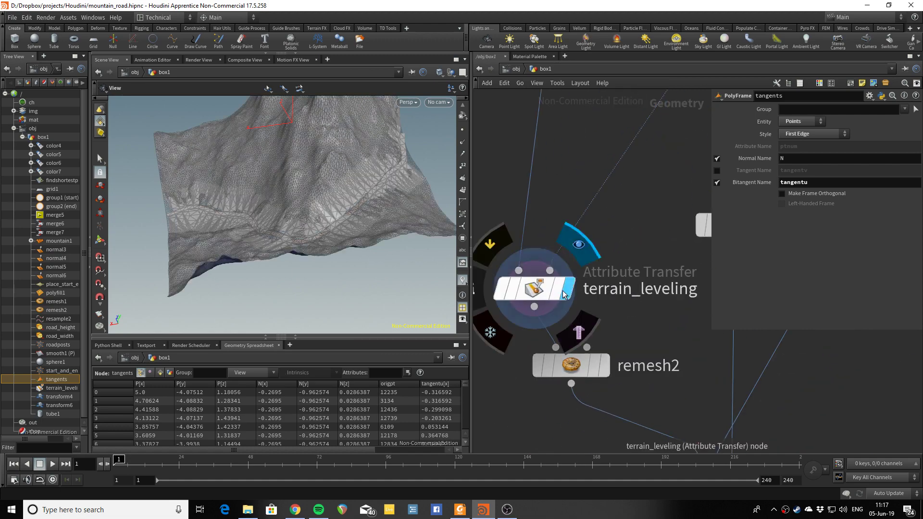
{"action": "mouse_move", "coordinate": [278, 240]}
{"action": "left_mouse_down"}
{"action": "mouse_move", "coordinate": [305, 216]}
{"action": "mouse_move", "coordinate": [205, 263]}
{"action": "mouse_move", "coordinate": [223, 268]}
{"action": "mouse_move", "coordinate": [305, 211]}
{"action": "mouse_move", "coordinate": [249, 245]}
{"action": "mouse_move", "coordinate": [232, 223]}
{"action": "left_mouse_up"}
{"action": "scroll", "coordinate": [339, 212], "scroll_direction": "up", "scroll_amount": 3}
{"action": "mouse_move", "coordinate": [233, 222]}
{"action": "middle_mouse_down"}
{"action": "mouse_move", "coordinate": [239, 249]}
{"action": "mouse_move", "coordinate": [313, 264]}
{"action": "middle_mouse_up"}
{"action": "scroll", "coordinate": [241, 245], "scroll_direction": "down", "scroll_amount": 5}
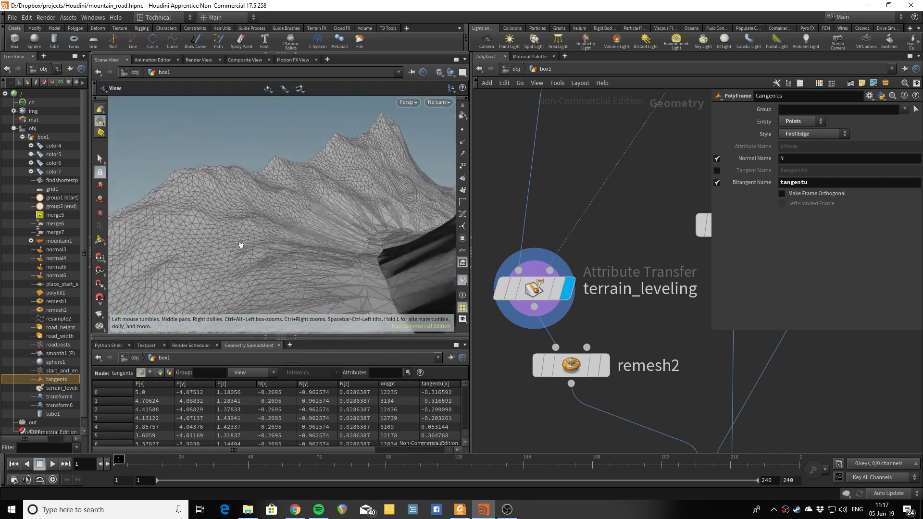
{"action": "left_click_drag", "start_coordinate": [240, 245], "coordinate": [241, 239]}
{"action": "middle_click_drag", "start_coordinate": [473, 271], "coordinate": [432, 261]}
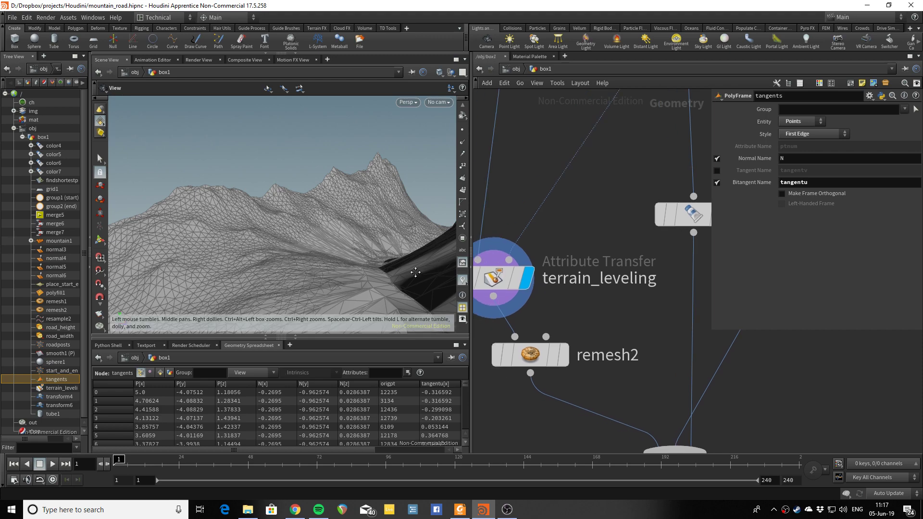
{"action": "mouse_move", "coordinate": [433, 261]}
{"action": "left_mouse_down"}
{"action": "mouse_move", "coordinate": [370, 257]}
{"action": "mouse_move", "coordinate": [369, 274]}
{"action": "mouse_move", "coordinate": [356, 278]}
{"action": "left_mouse_up"}
{"action": "middle_click_drag", "start_coordinate": [356, 278], "coordinate": [377, 275]}
{"action": "mouse_move", "coordinate": [377, 274]}
{"action": "left_mouse_down"}
{"action": "mouse_move", "coordinate": [319, 268]}
{"action": "mouse_move", "coordinate": [351, 273]}
{"action": "left_mouse_up"}
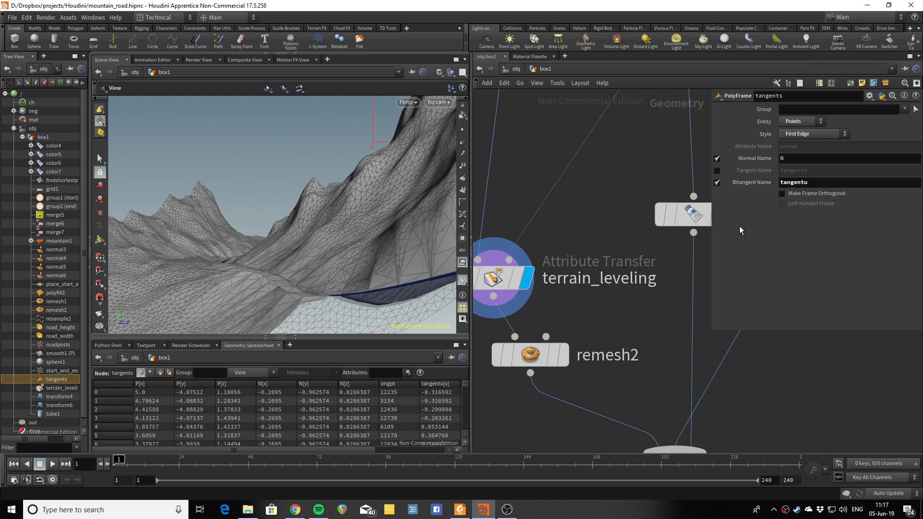
{"action": "left_click", "coordinate": [517, 275]}
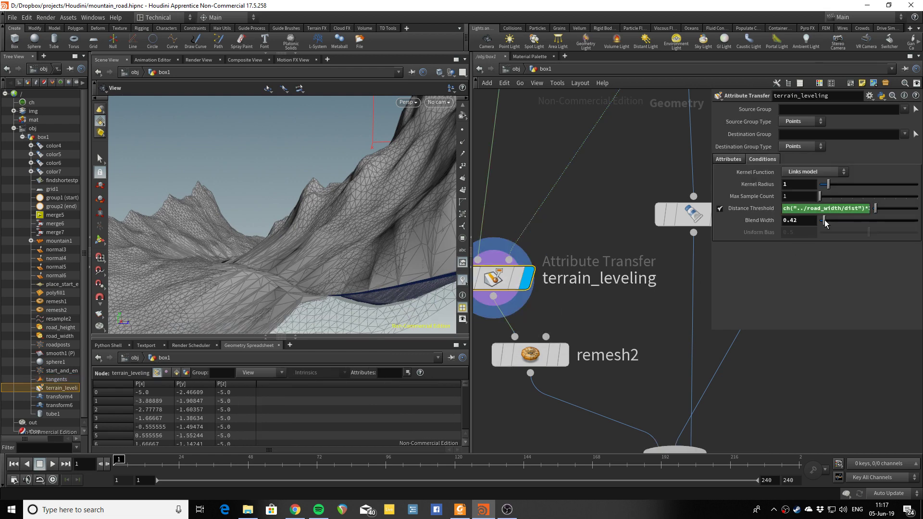
- Set Blend Width to 0.69 and trim the multiplier on the Distance Threshold dist expression
{"action": "mouse_move", "coordinate": [824, 221]}
{"action": "left_mouse_down"}
{"action": "mouse_move", "coordinate": [839, 227]}
{"action": "mouse_move", "coordinate": [817, 226]}
{"action": "mouse_move", "coordinate": [827, 230]}
{"action": "left_mouse_up"}
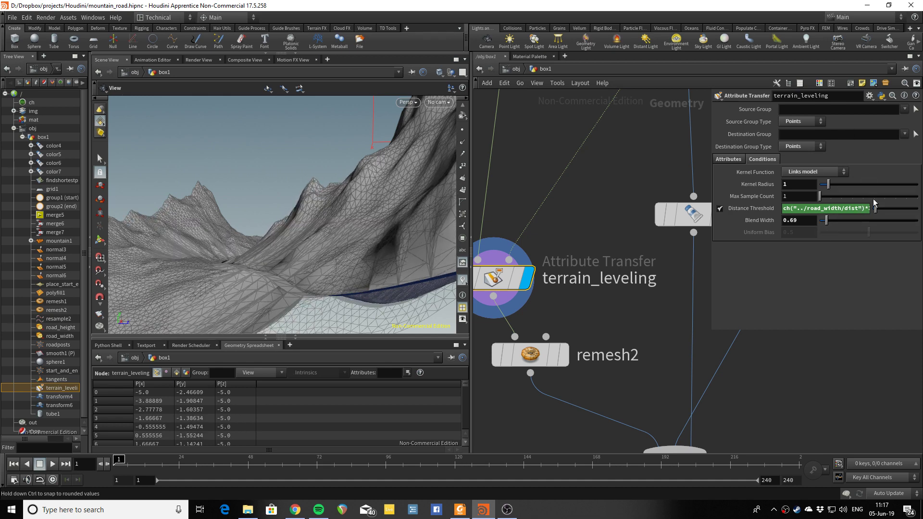
{"action": "type", "text": "3"}
{"action": "key", "text": "Return"}
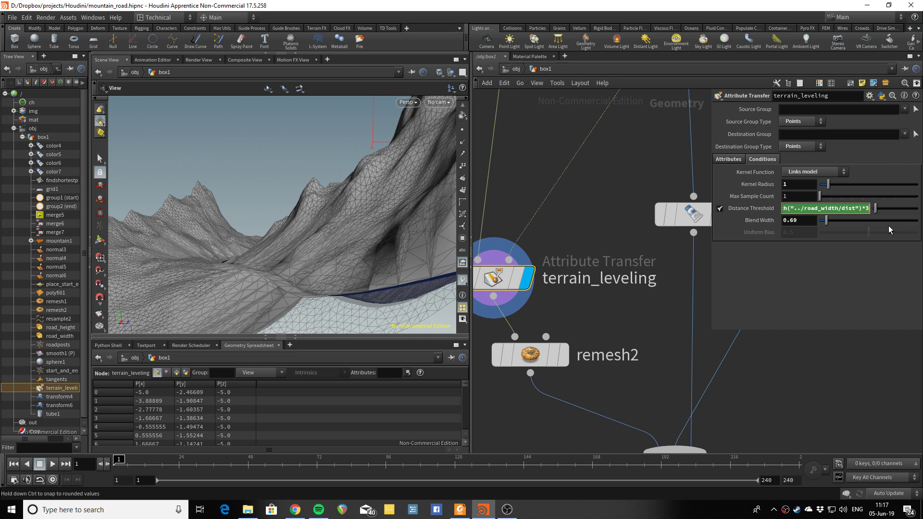
{"action": "key", "text": "BackSpace"}
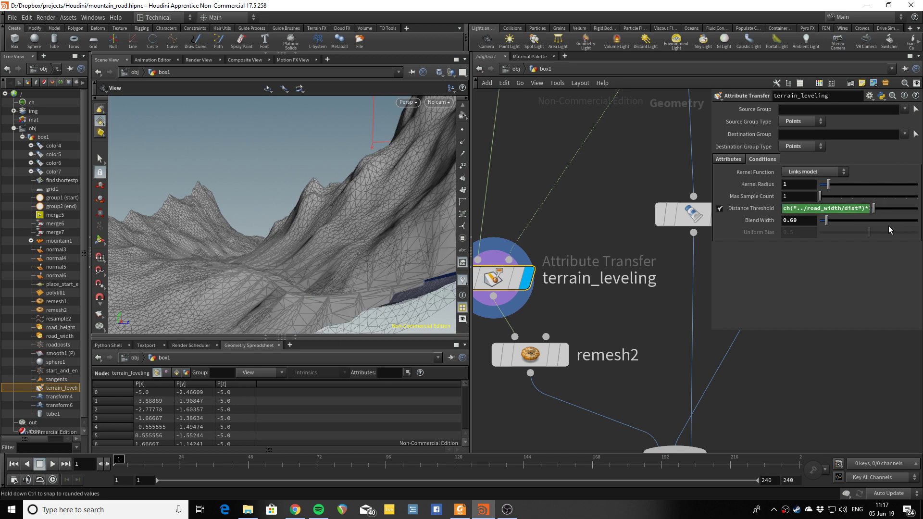
{"action": "left_click", "coordinate": [865, 210]}
{"action": "type", "text": "2"}
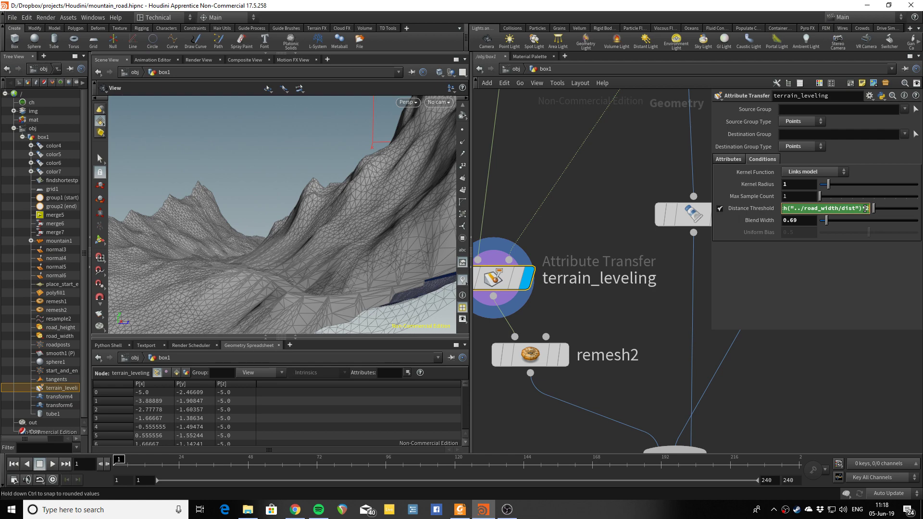
{"action": "key", "text": "BackSpace"}
{"action": "mouse_move", "coordinate": [349, 244]}
{"action": "left_mouse_down"}
{"action": "mouse_move", "coordinate": [319, 256]}
{"action": "mouse_move", "coordinate": [304, 282]}
{"action": "mouse_move", "coordinate": [318, 289]}
{"action": "left_mouse_up"}
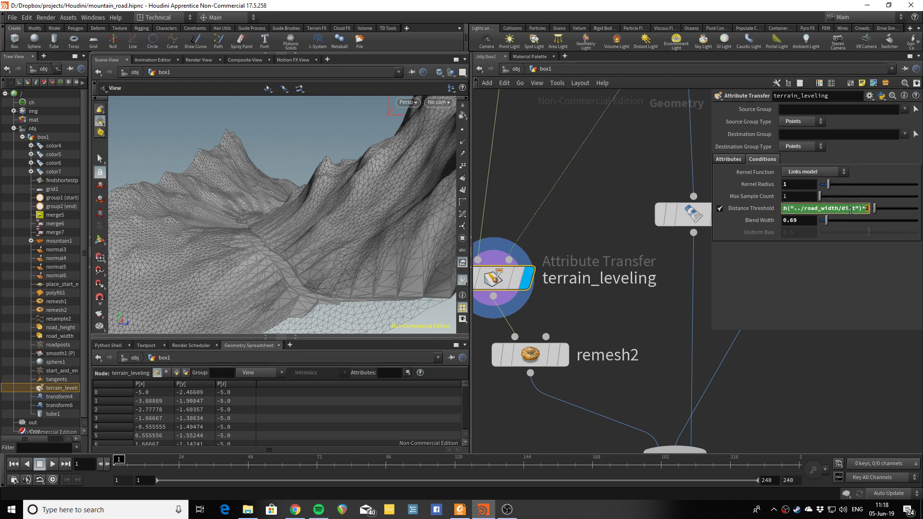
{"action": "key", "text": "Return"}
{"action": "mouse_move", "coordinate": [374, 235]}
{"action": "left_mouse_down"}
{"action": "mouse_move", "coordinate": [403, 208]}
{"action": "mouse_move", "coordinate": [295, 241]}
{"action": "mouse_move", "coordinate": [312, 262]}
{"action": "left_mouse_up"}
- Display the remesh2 output, then the raw mountain1 terrain, and pan back toward merge5
{"action": "scroll", "coordinate": [611, 343], "scroll_direction": "down", "scroll_amount": 5}
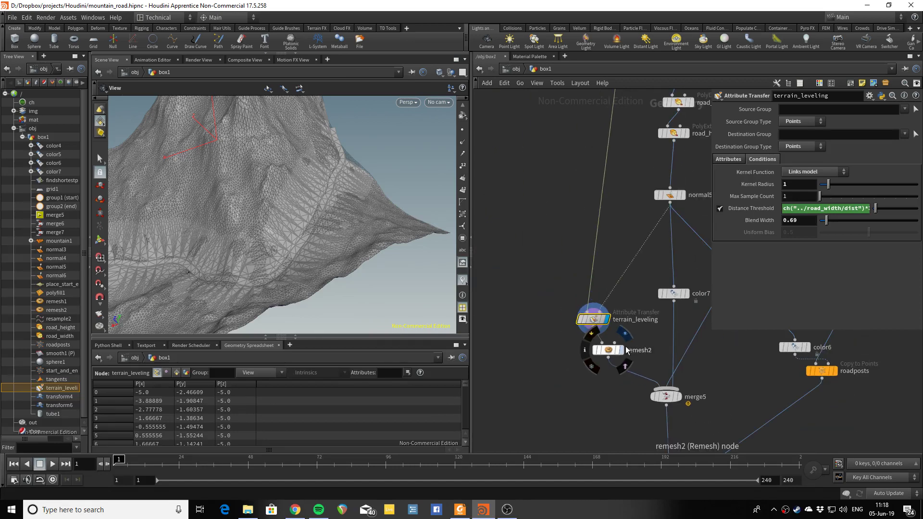
{"action": "middle_click_drag", "start_coordinate": [579, 396], "coordinate": [581, 307]}
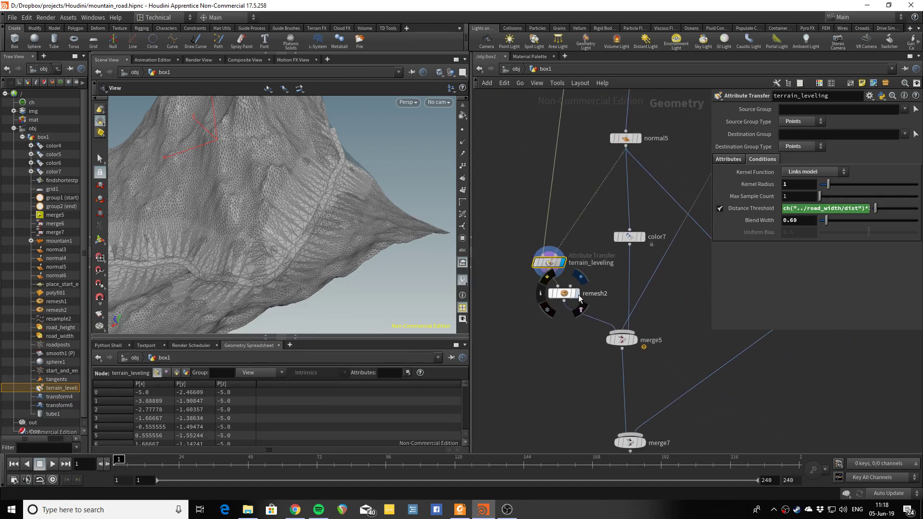
{"action": "left_click", "coordinate": [579, 295]}
{"action": "left_click_drag", "start_coordinate": [357, 277], "coordinate": [336, 260]}
{"action": "scroll", "coordinate": [549, 166], "scroll_direction": "down", "scroll_amount": 3}
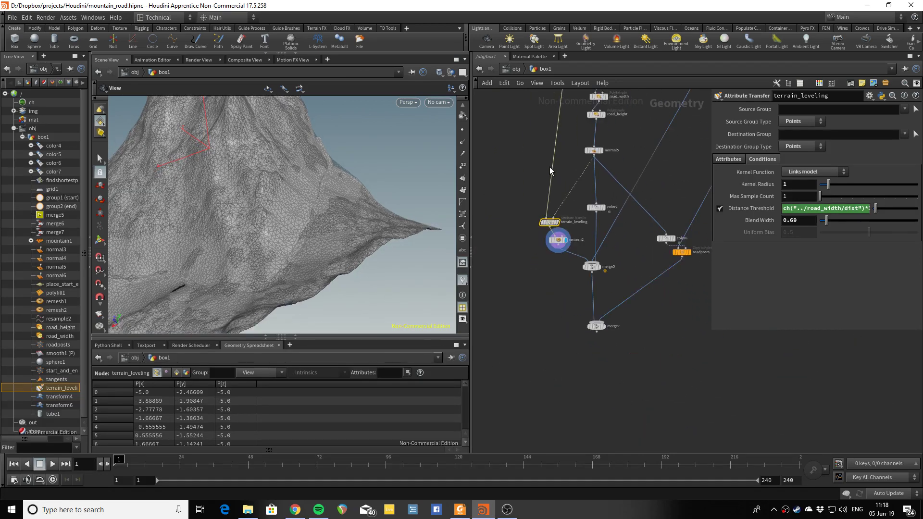
{"action": "middle_click_drag", "start_coordinate": [550, 167], "coordinate": [555, 223]}
{"action": "scroll", "coordinate": [568, 221], "scroll_direction": "up", "scroll_amount": 3}
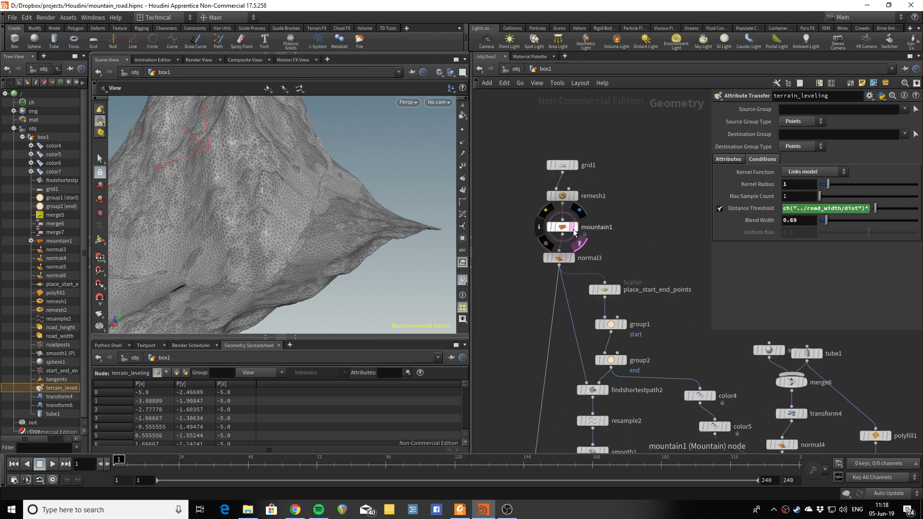
{"action": "left_click", "coordinate": [575, 227]}
{"action": "scroll", "coordinate": [575, 230], "scroll_direction": "down", "scroll_amount": 2}
{"action": "mouse_move", "coordinate": [683, 433]}
{"action": "middle_mouse_down"}
{"action": "mouse_move", "coordinate": [613, 321]}
{"action": "mouse_move", "coordinate": [590, 310]}
{"action": "middle_mouse_up"}
{"action": "scroll", "coordinate": [597, 336], "scroll_direction": "up", "scroll_amount": 3}
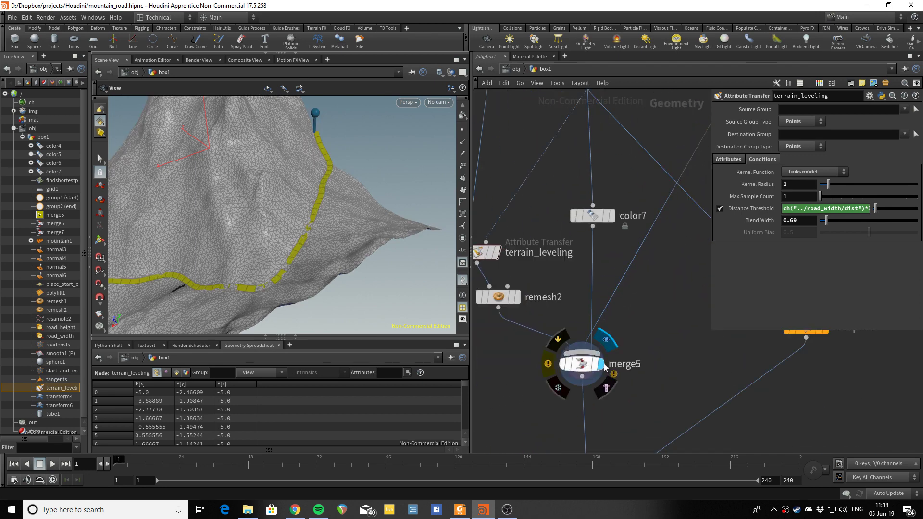
- Display merge7 and orbit around the road between the red and blue markers
{"action": "left_click_drag", "start_coordinate": [270, 231], "coordinate": [312, 253]}
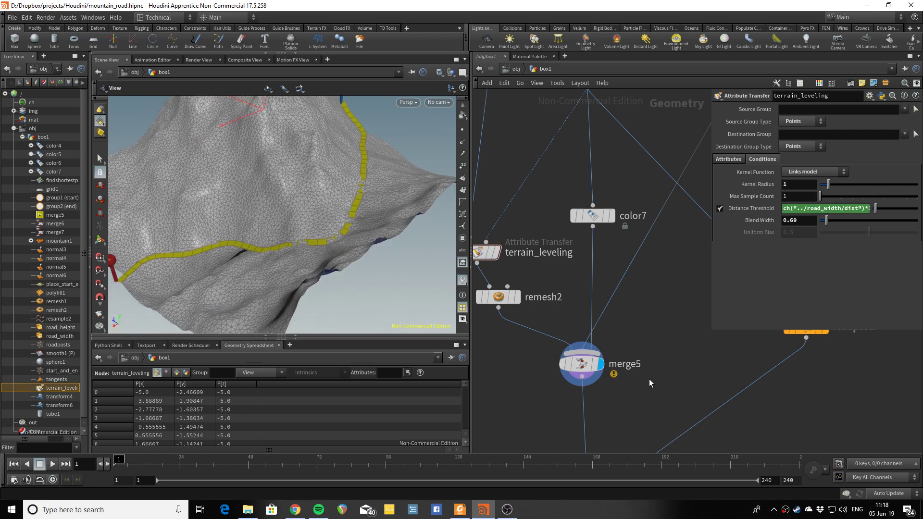
{"action": "middle_click_drag", "start_coordinate": [649, 383], "coordinate": [626, 378]}
{"action": "left_click", "coordinate": [629, 402]}
{"action": "mouse_move", "coordinate": [247, 243]}
{"action": "left_mouse_down"}
{"action": "mouse_move", "coordinate": [239, 239]}
{"action": "mouse_move", "coordinate": [305, 264]}
{"action": "mouse_move", "coordinate": [181, 232]}
{"action": "mouse_move", "coordinate": [326, 241]}
{"action": "mouse_move", "coordinate": [301, 255]}
{"action": "mouse_move", "coordinate": [383, 212]}
{"action": "mouse_move", "coordinate": [323, 242]}
{"action": "mouse_move", "coordinate": [355, 252]}
{"action": "mouse_move", "coordinate": [385, 245]}
{"action": "mouse_move", "coordinate": [388, 269]}
{"action": "mouse_move", "coordinate": [382, 240]}
{"action": "mouse_move", "coordinate": [303, 257]}
{"action": "mouse_move", "coordinate": [282, 251]}
{"action": "mouse_move", "coordinate": [316, 239]}
{"action": "mouse_move", "coordinate": [287, 261]}
{"action": "mouse_move", "coordinate": [323, 270]}
{"action": "mouse_move", "coordinate": [325, 262]}
{"action": "left_mouse_up"}
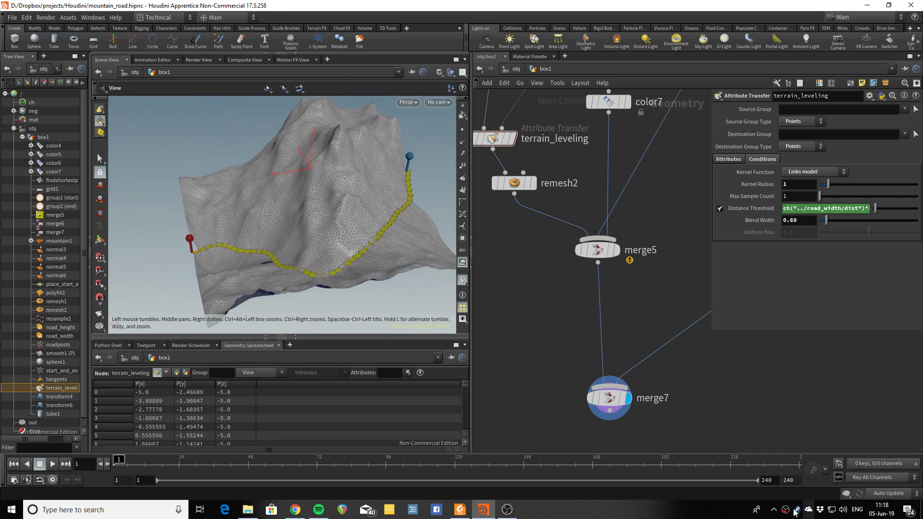